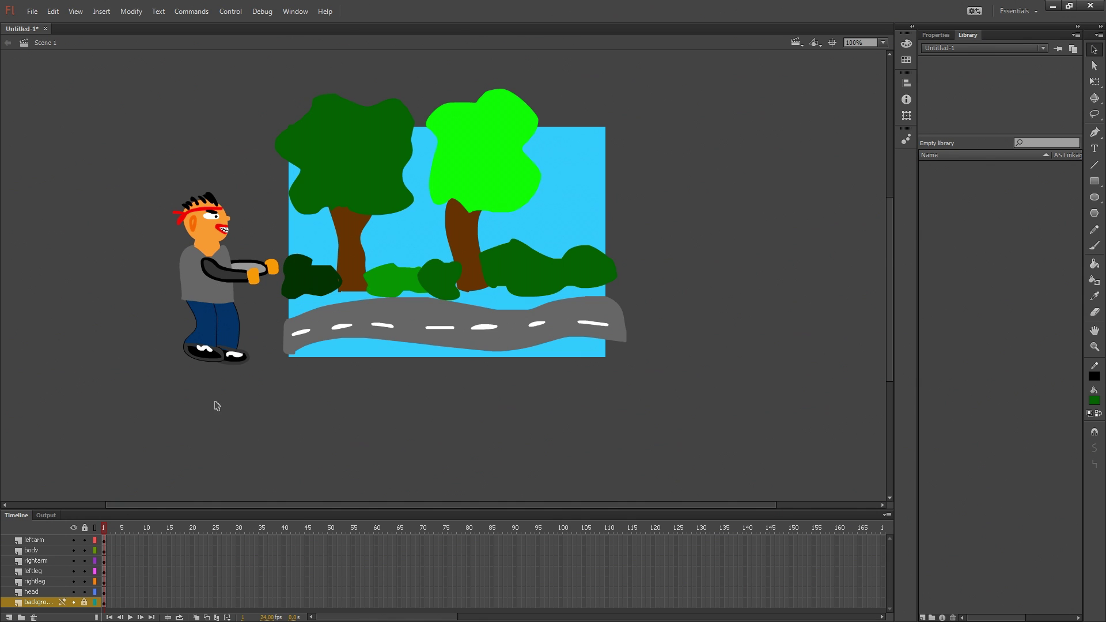
left_click(232, 277)
left_click(279, 378)
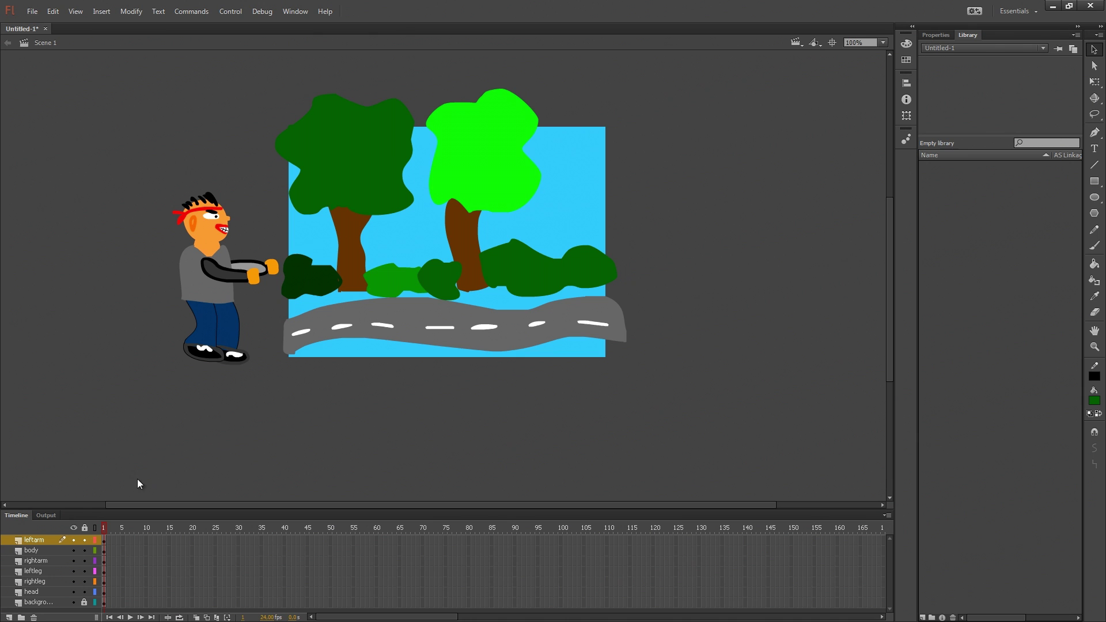
left_click(35, 590)
left_click(37, 581)
left_click(41, 569)
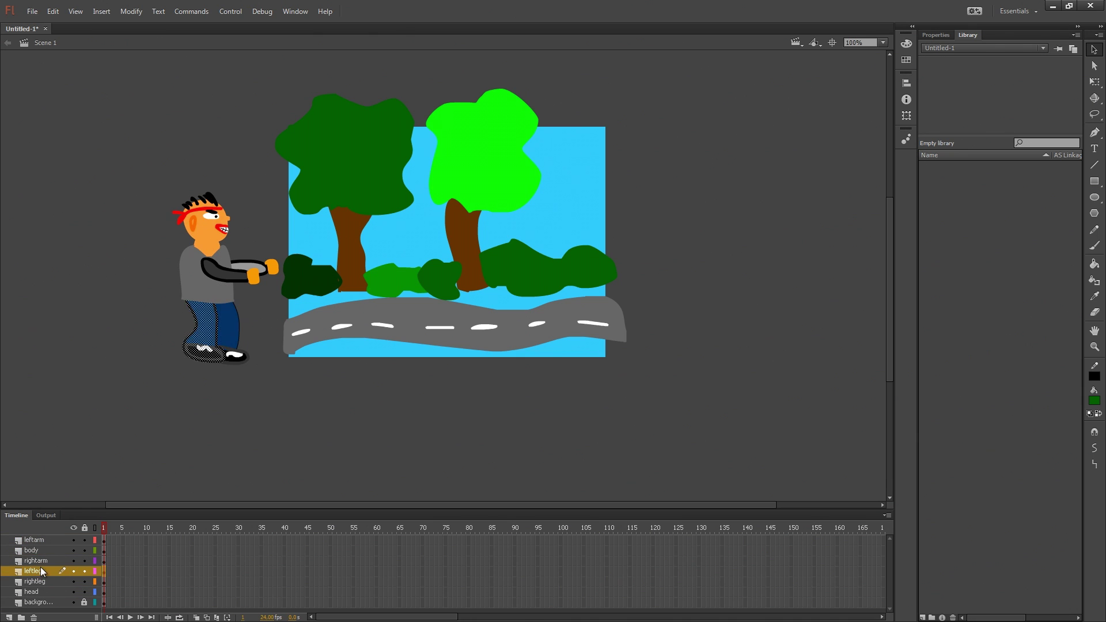
left_click(252, 436)
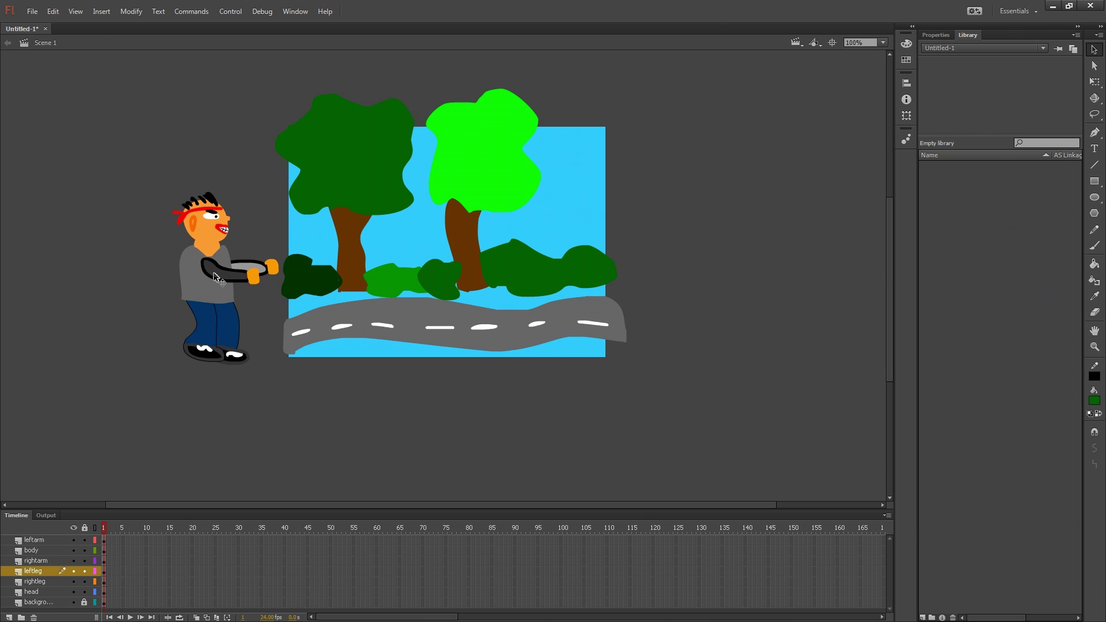
Step: Convert the artwork on the head layer into a movie clip symbol
left_click(31, 592)
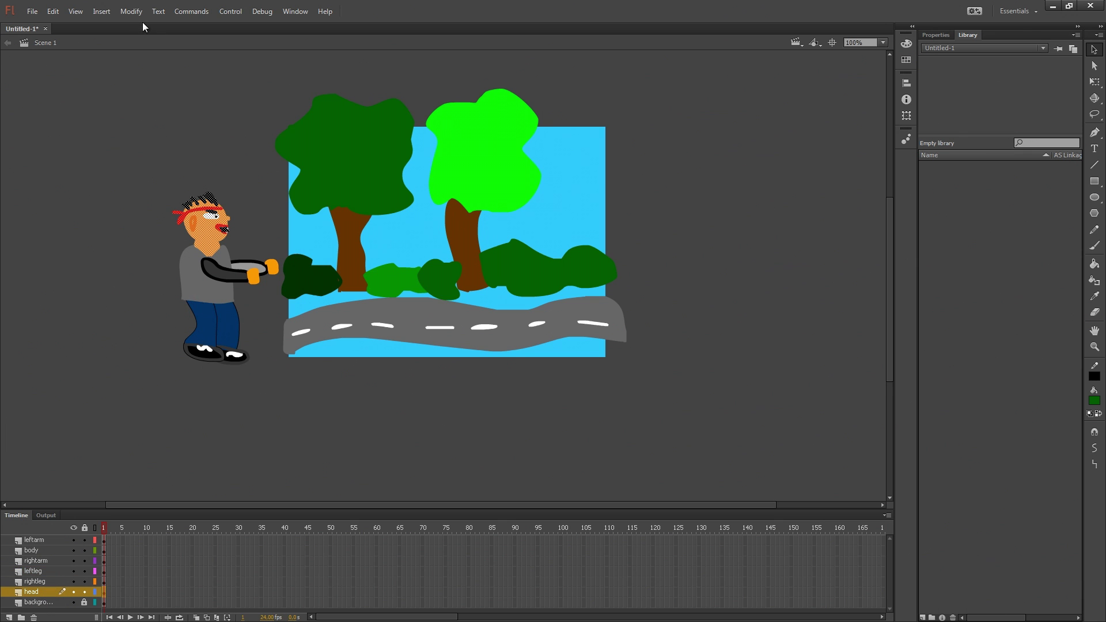
left_click(131, 11)
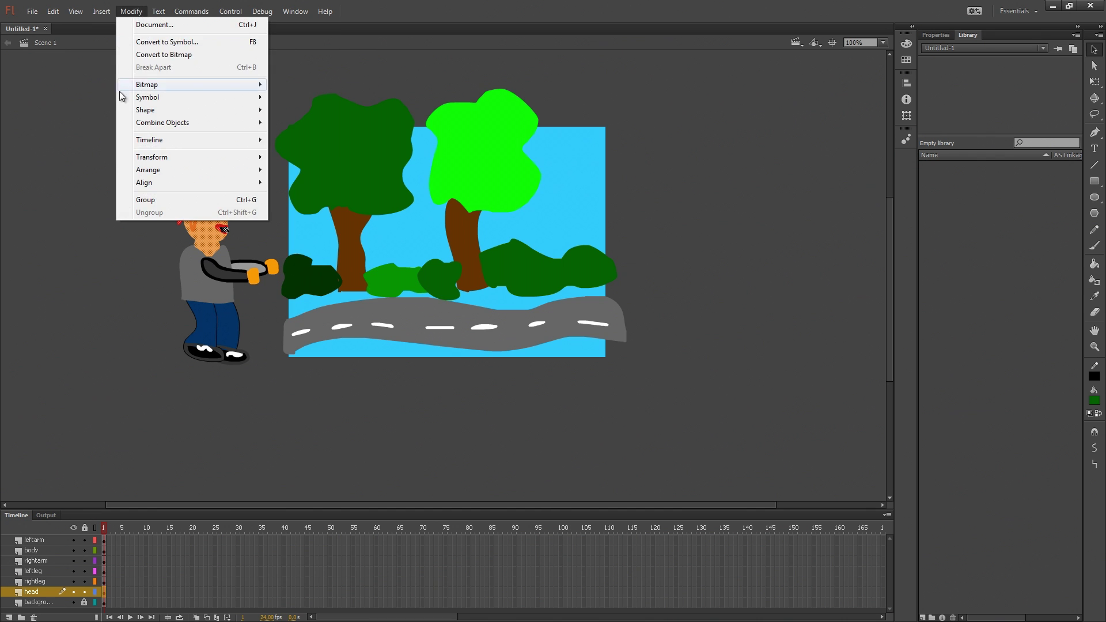
left_click(133, 253)
left_click(33, 595)
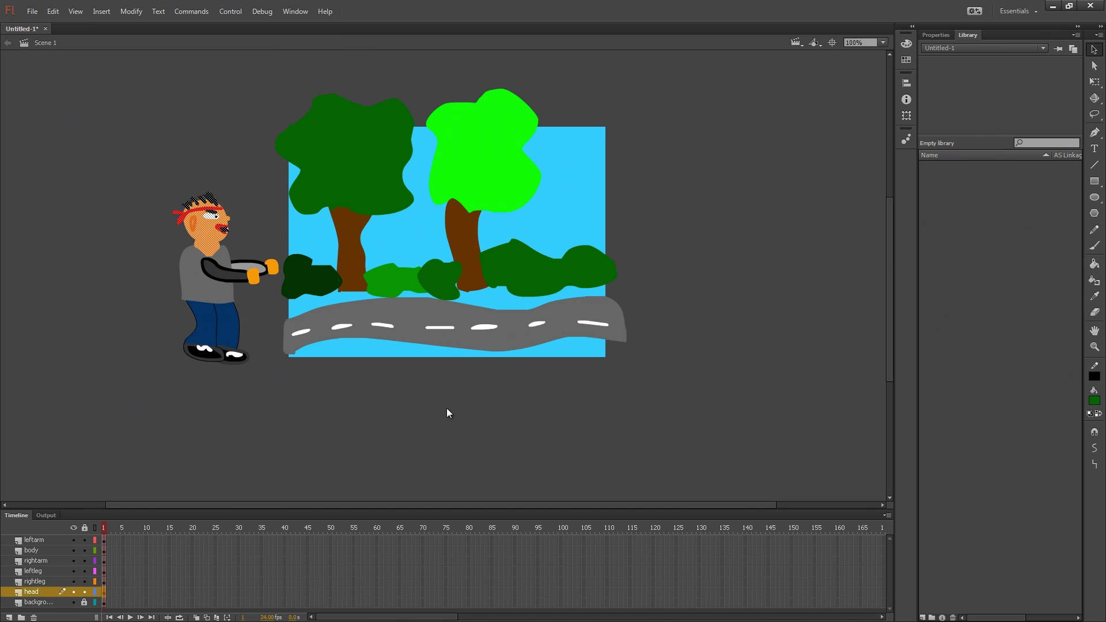
key("F8")
left_click(988, 185)
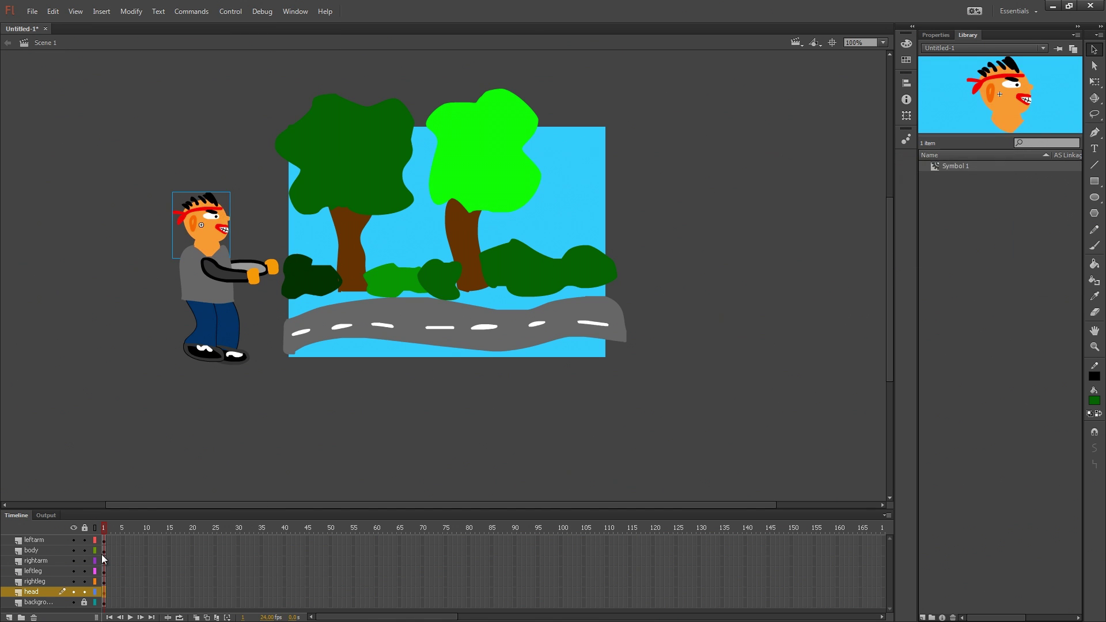
Step: Convert the artwork on the rightleg and leftleg layers into two separate movie clip symbols
left_click(44, 584)
key("F8")
left_click(987, 185)
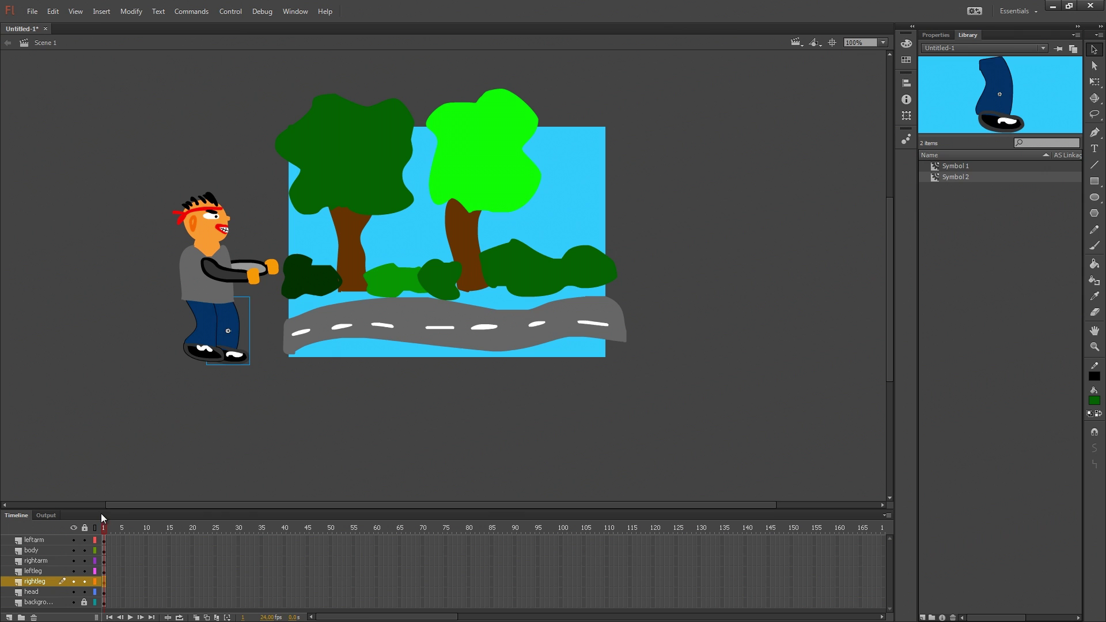
left_click(45, 572)
key("F8")
left_click(987, 185)
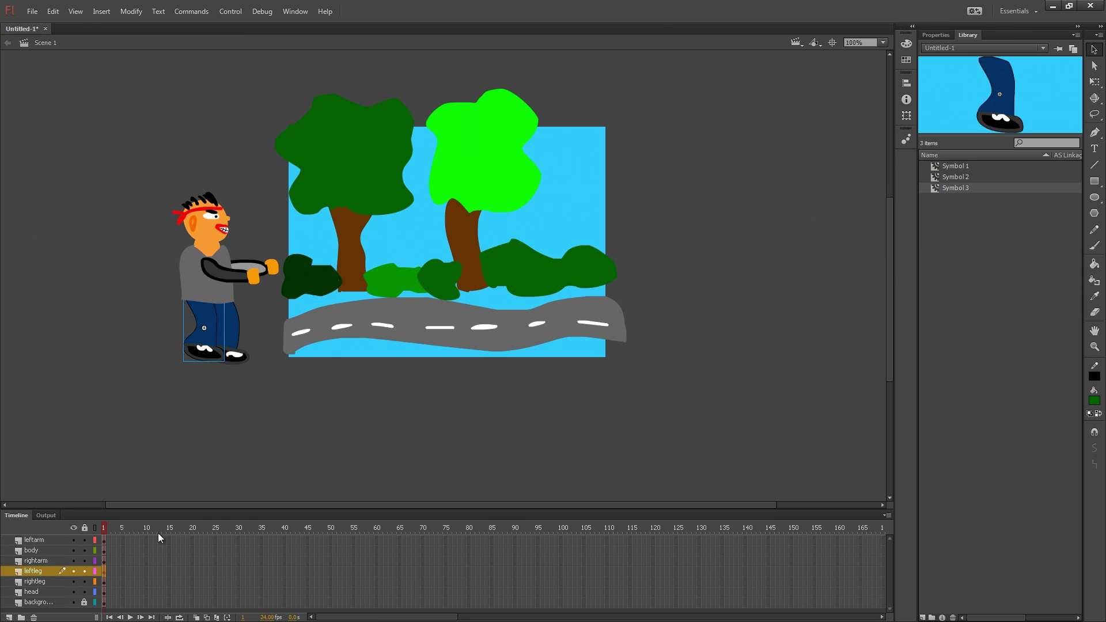
Step: Convert the artwork on the rightarm, body and leftarm layers into separate movie clip symbols
left_click(43, 560)
key("F8")
left_click(988, 185)
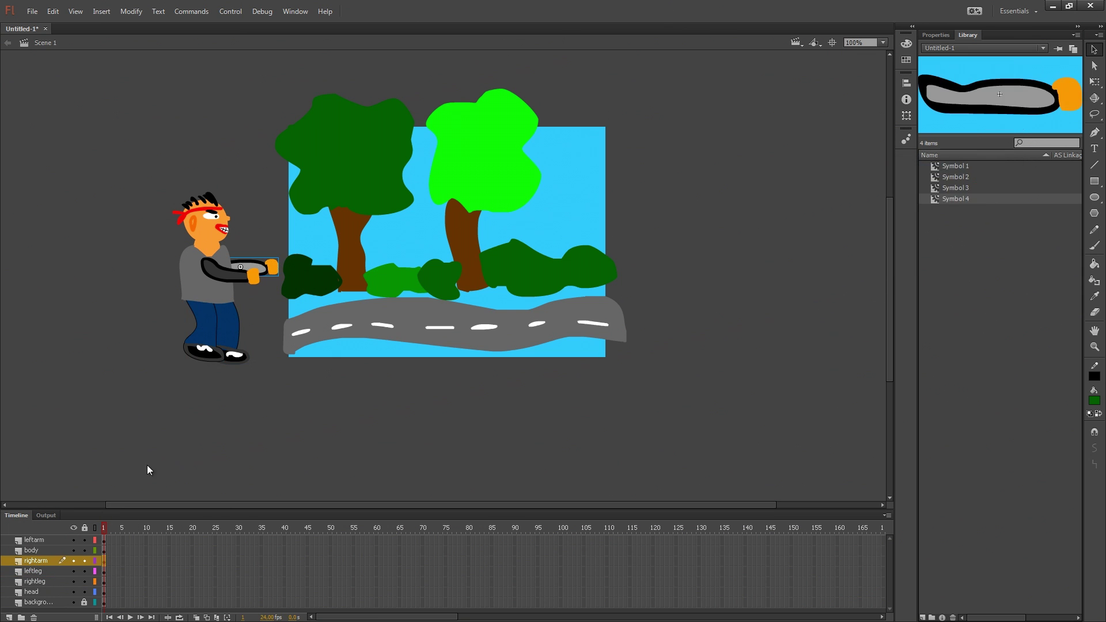
left_click(33, 552)
key("F8")
left_click(987, 185)
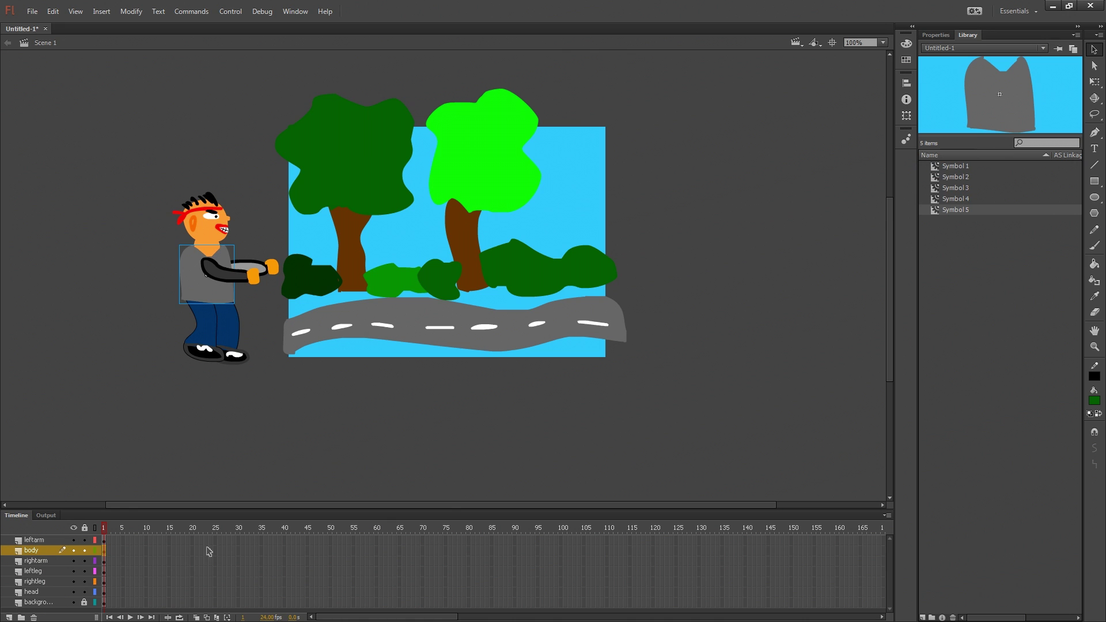
left_click(36, 540)
key("F8")
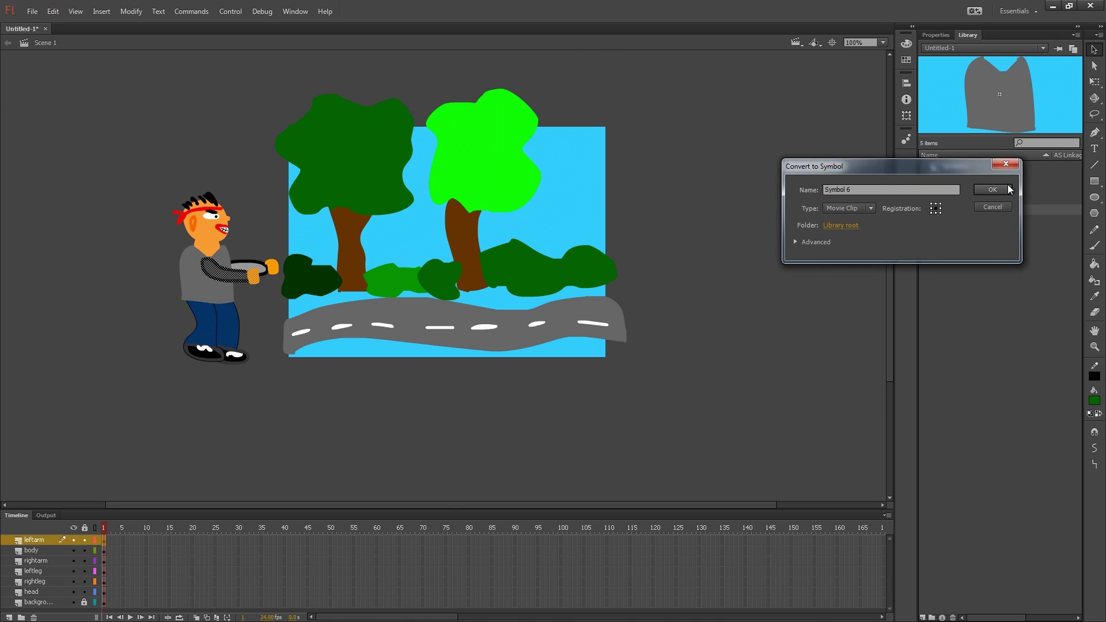
left_click(993, 189)
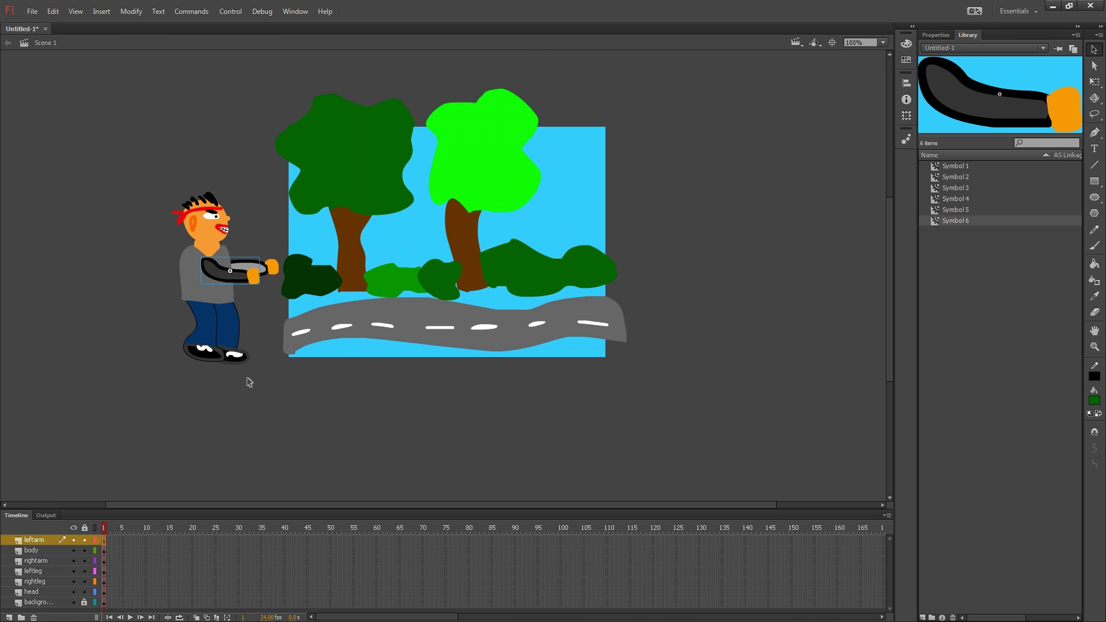
Step: Move the transformation points of the left arm and the right arm to the shoulder with Free Transform
key("a")
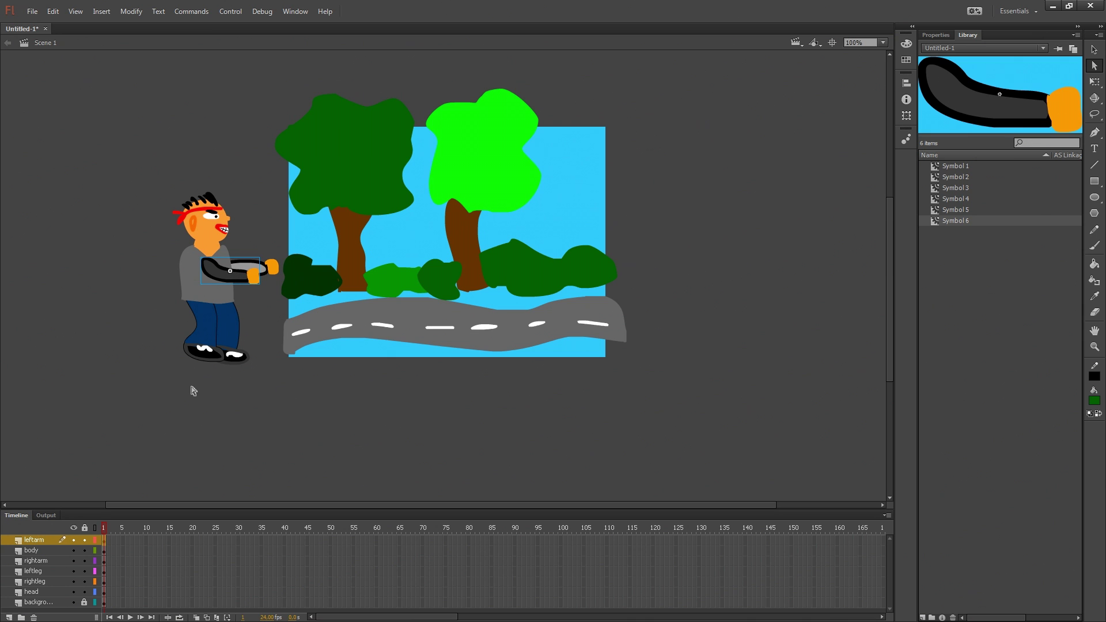
key("q")
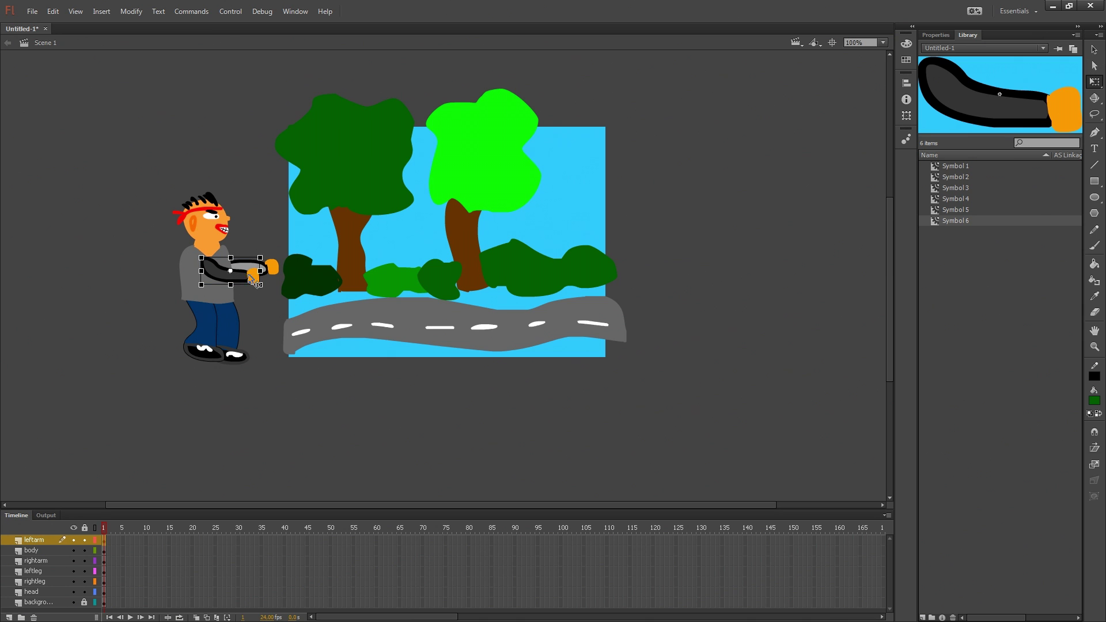
left_click_drag(230, 272, 208, 264)
left_click(262, 274)
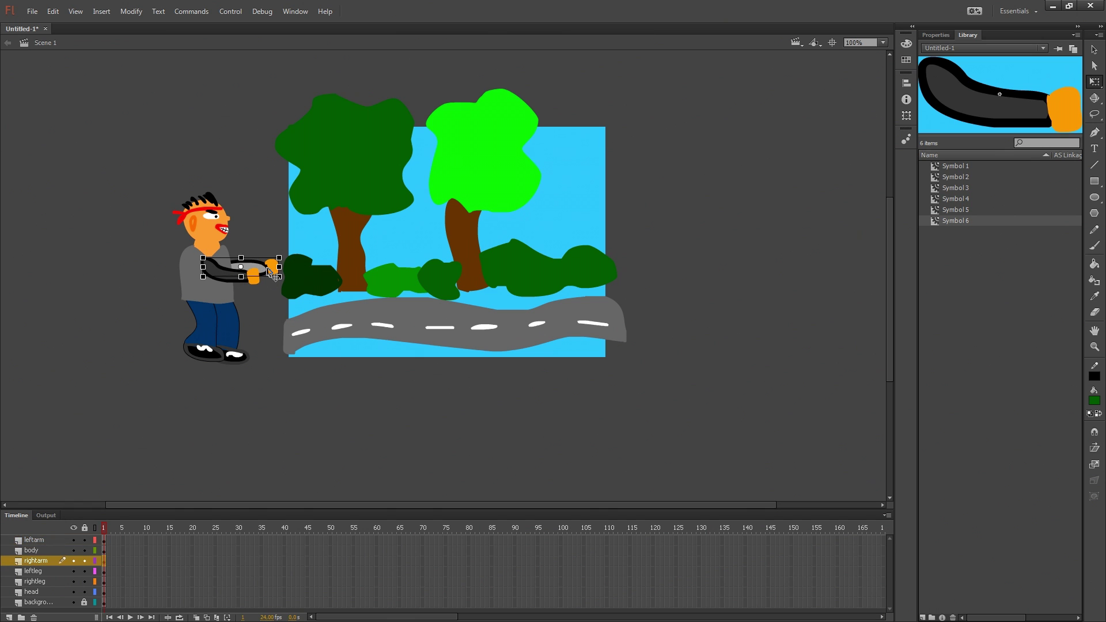
left_click_drag(242, 270, 208, 266)
Step: Move the head's transformation point to the base of the neck and each leg's transformation point to the hip
left_click(216, 239)
left_click_drag(202, 225, 212, 259)
left_click(214, 337)
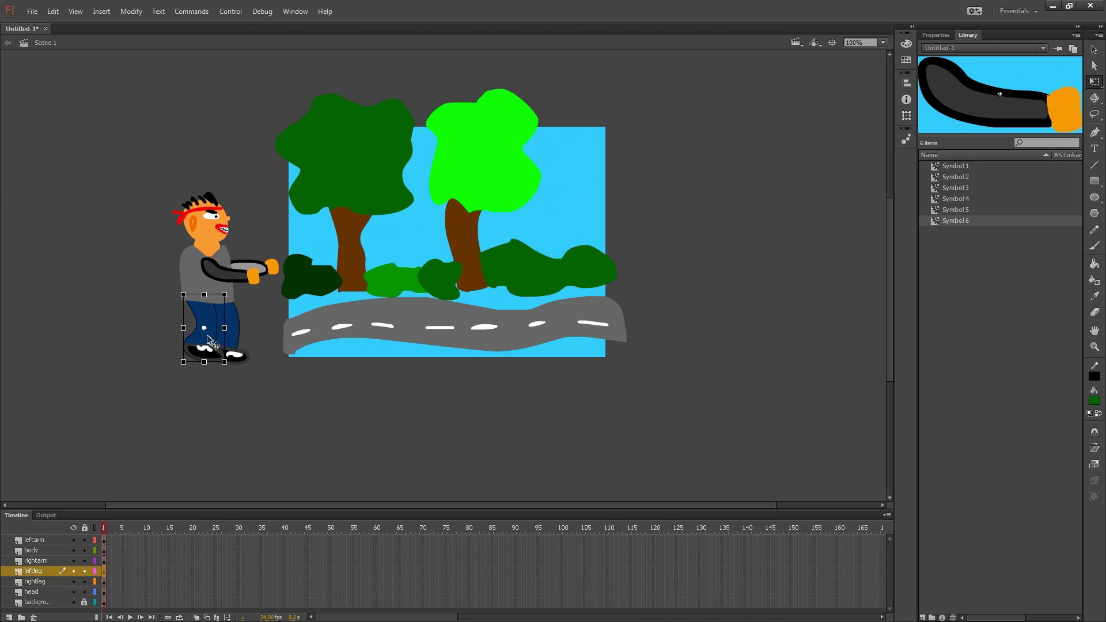
left_click_drag(210, 333, 206, 311)
left_click(248, 357)
left_click_drag(228, 331, 225, 308)
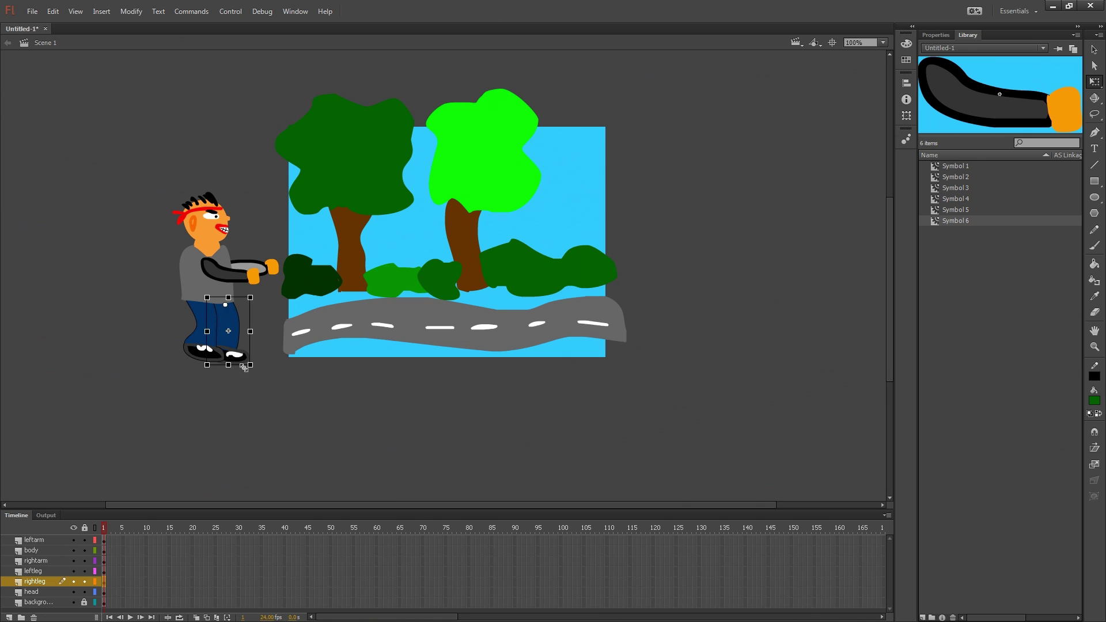
left_click(305, 390)
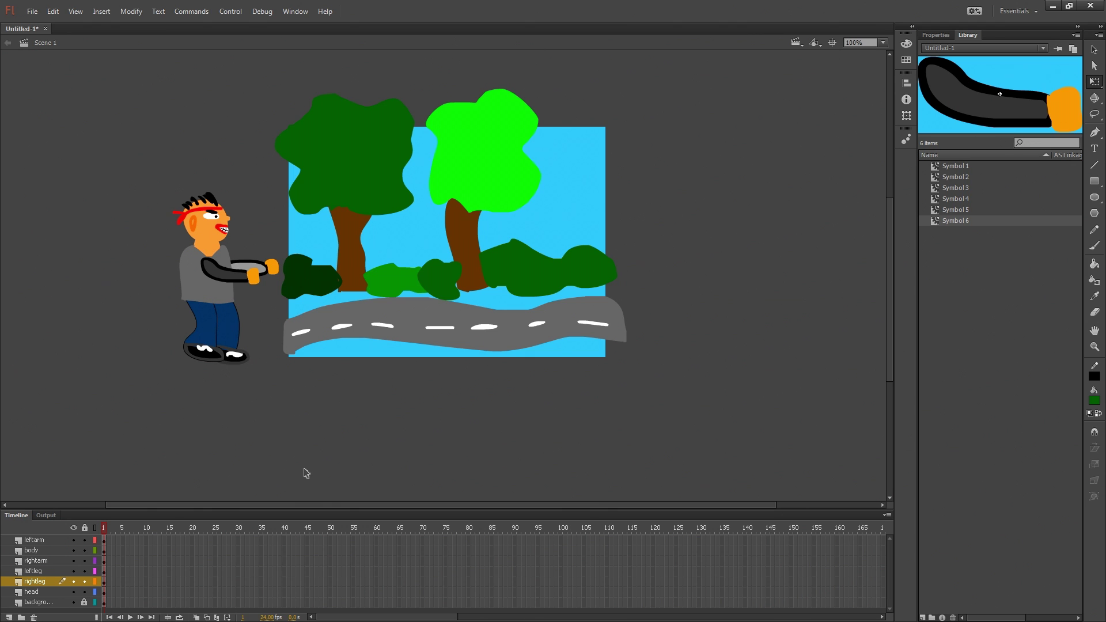
Step: Insert keyframes at frame 30 on all layers and move the whole character onto the road in front of the dark green tree
left_click(239, 541)
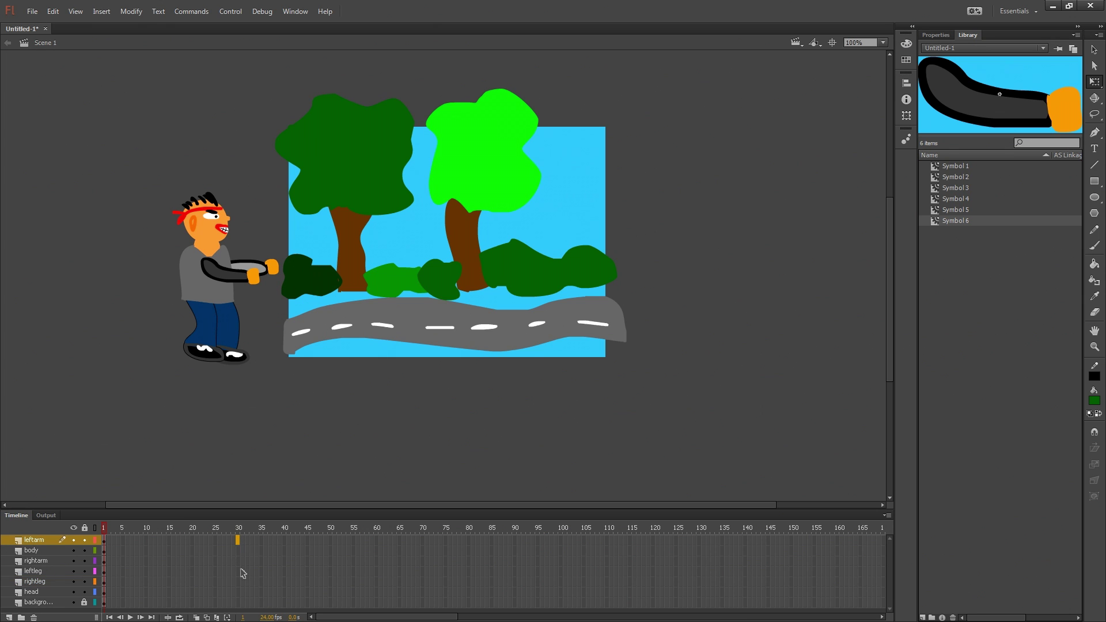
left_click(239, 605, "shift")
right_click(238, 567)
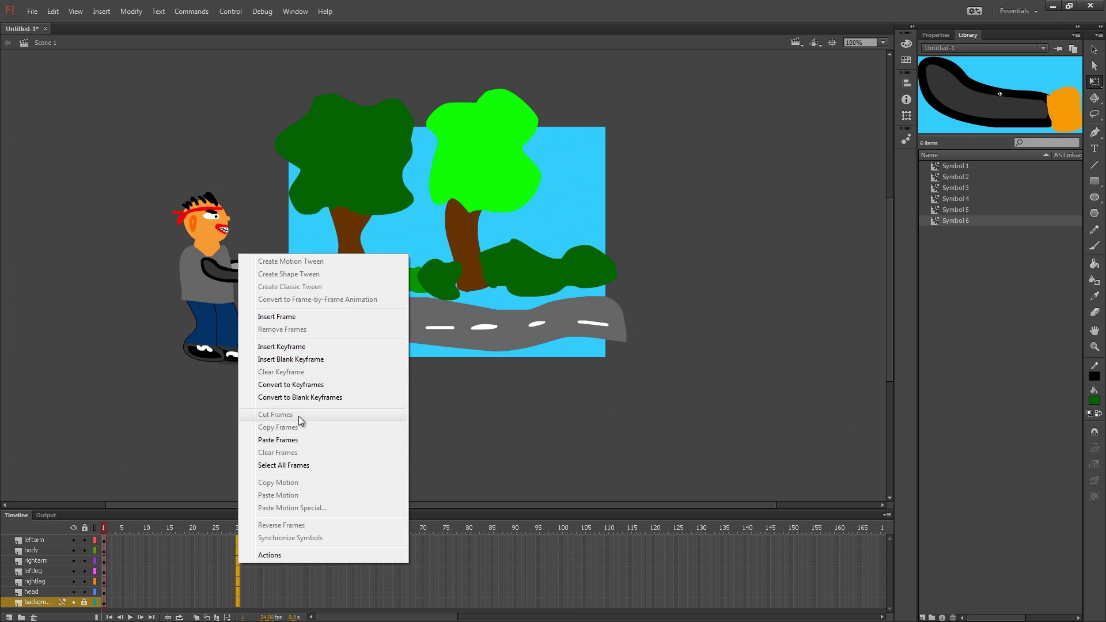
left_click(299, 347)
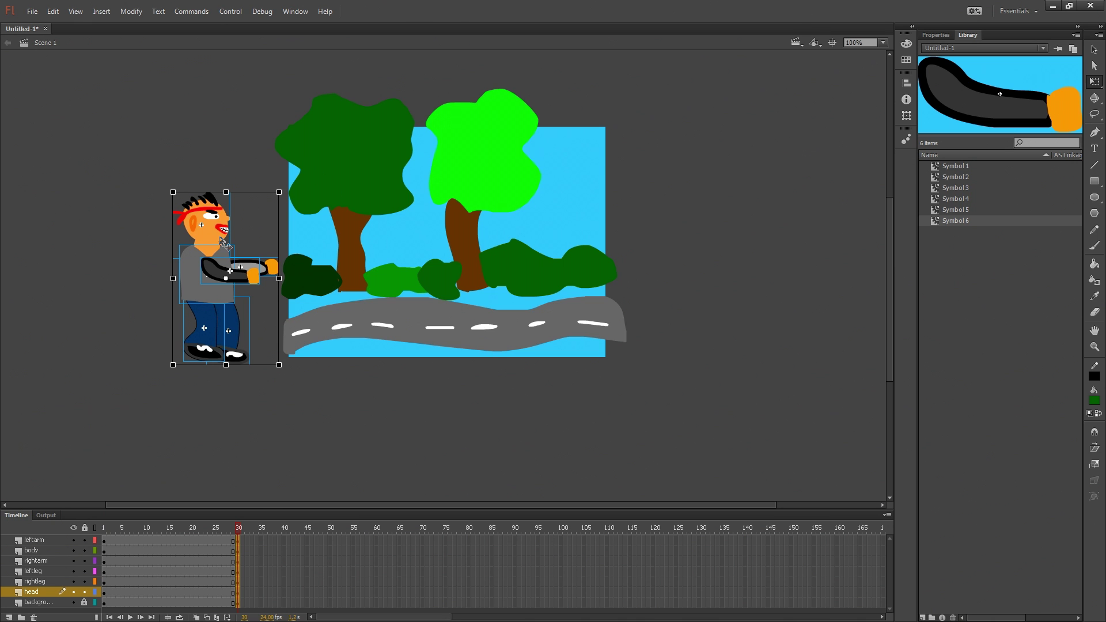
left_click_drag(223, 241, 370, 211)
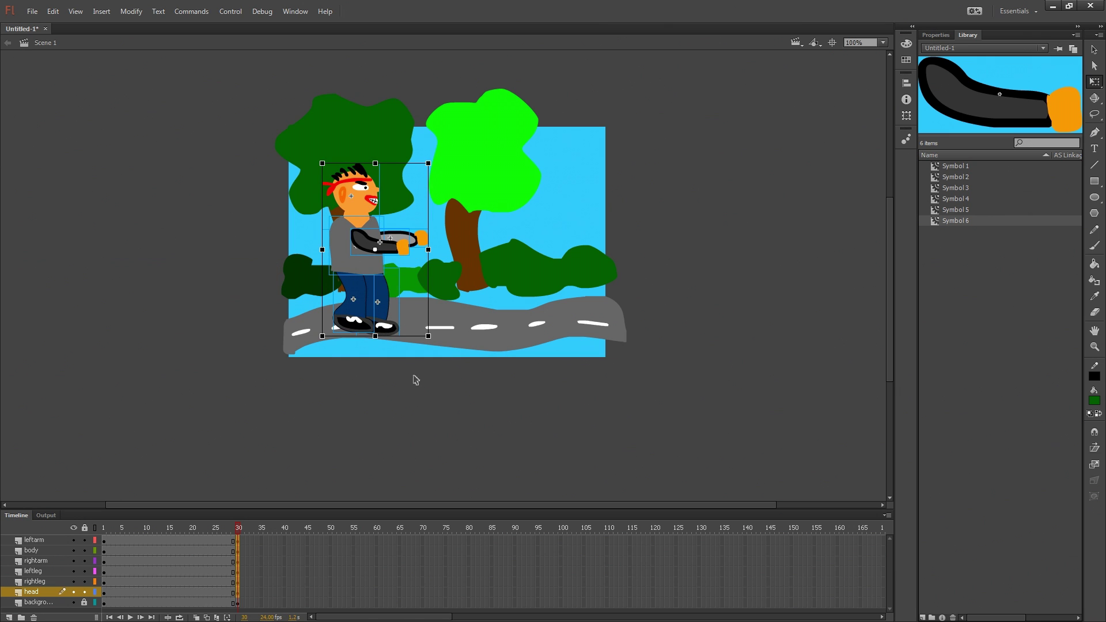
left_click(386, 419)
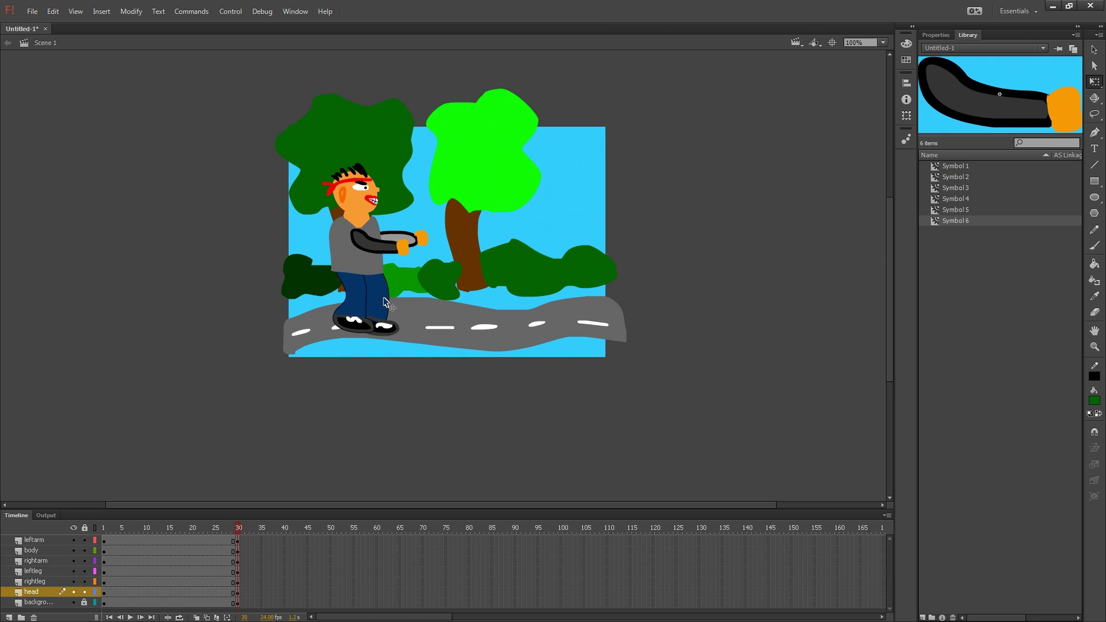
Step: At frame 30, rotate the right arm down and the left arm up, and tilt the head forward
left_click(410, 239)
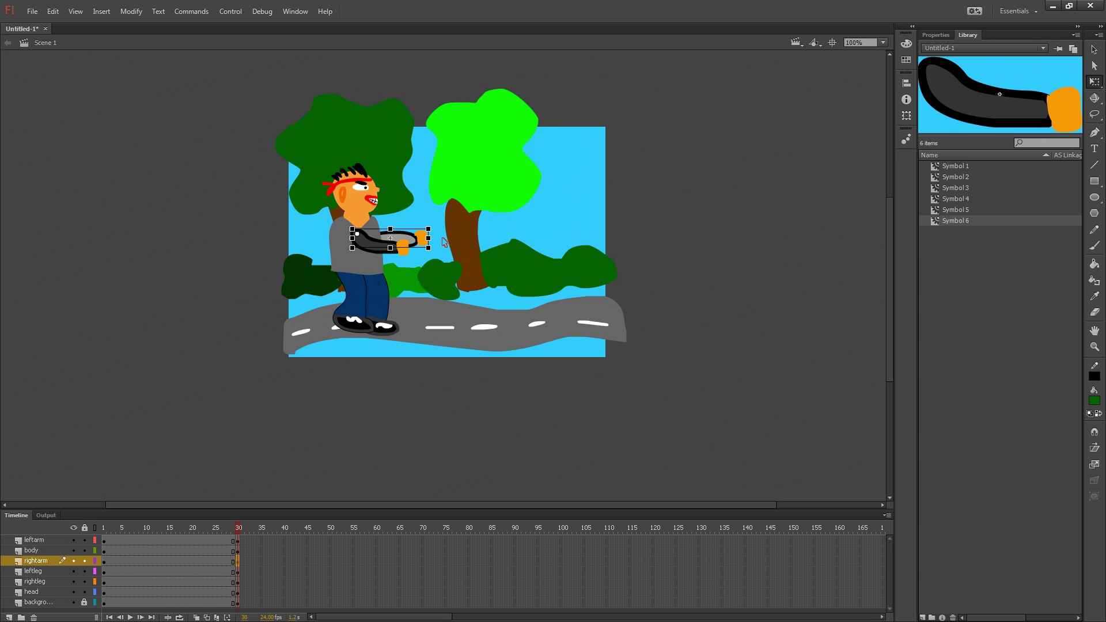
left_click_drag(440, 229, 418, 207)
left_click(397, 245)
left_click(373, 199)
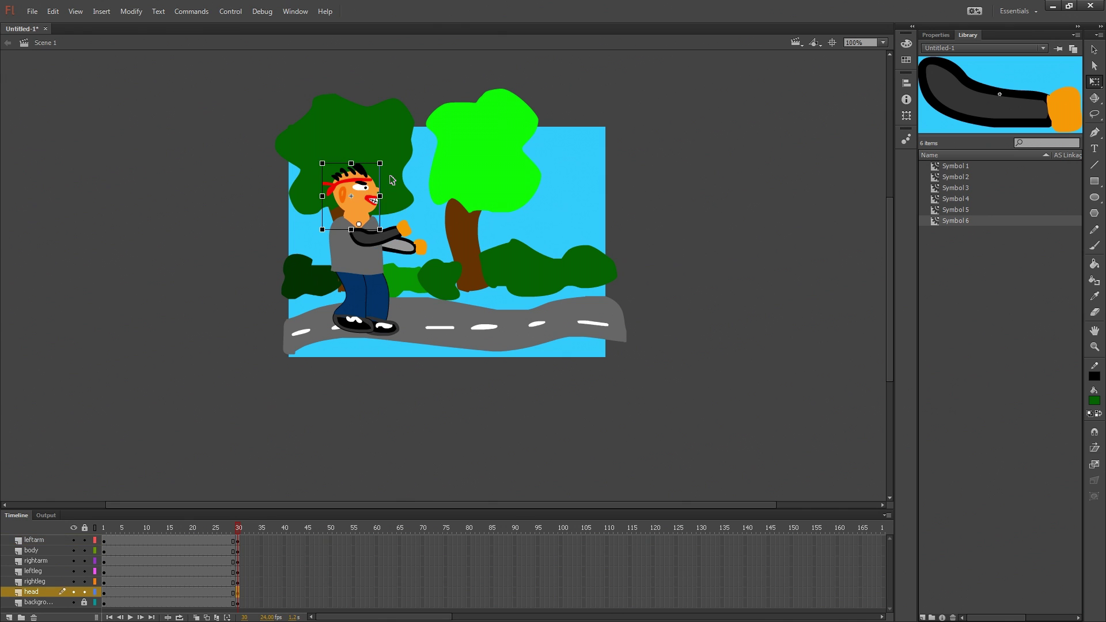
left_click_drag(391, 168, 364, 186)
left_click(428, 325)
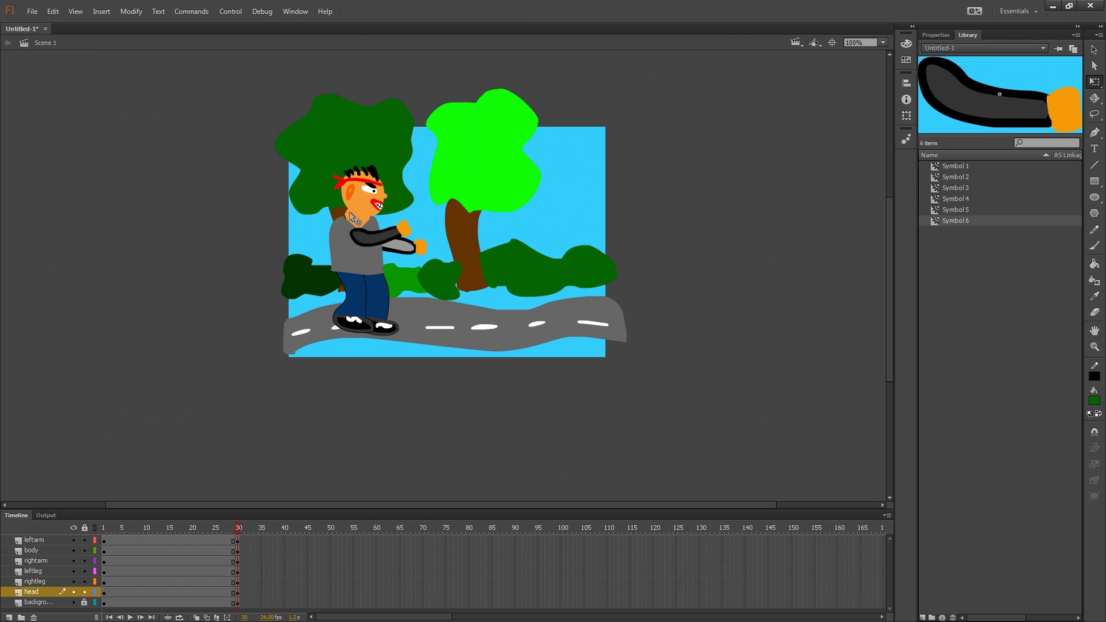
Step: At frame 30, rotate the left leg forward and the right leg backward into a walking stride
left_click(362, 326)
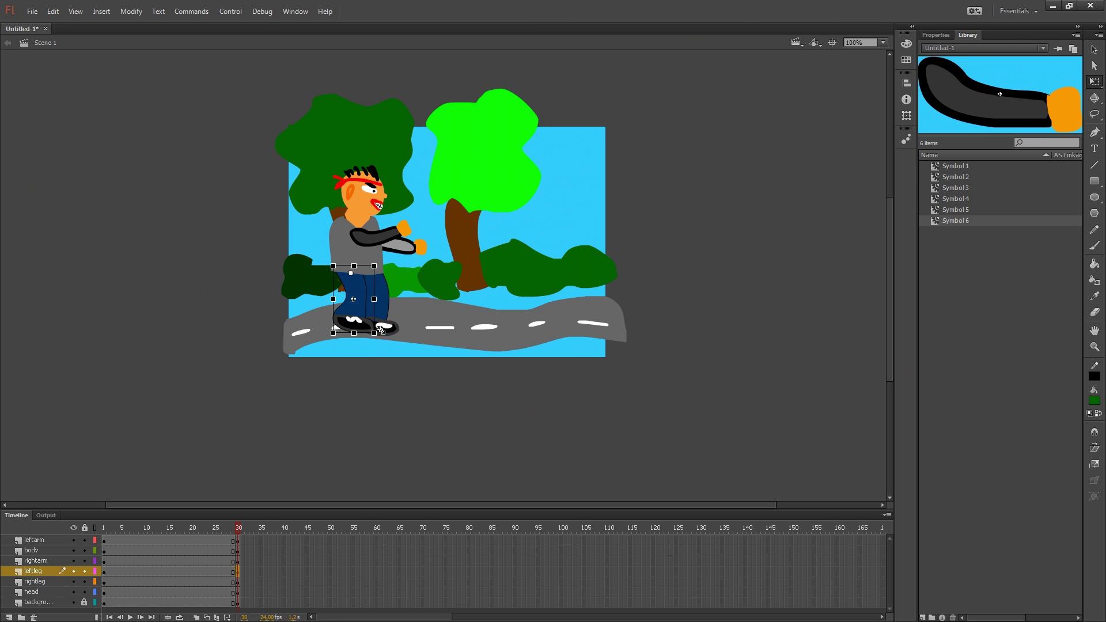
left_click_drag(383, 334, 440, 318)
left_click(389, 334)
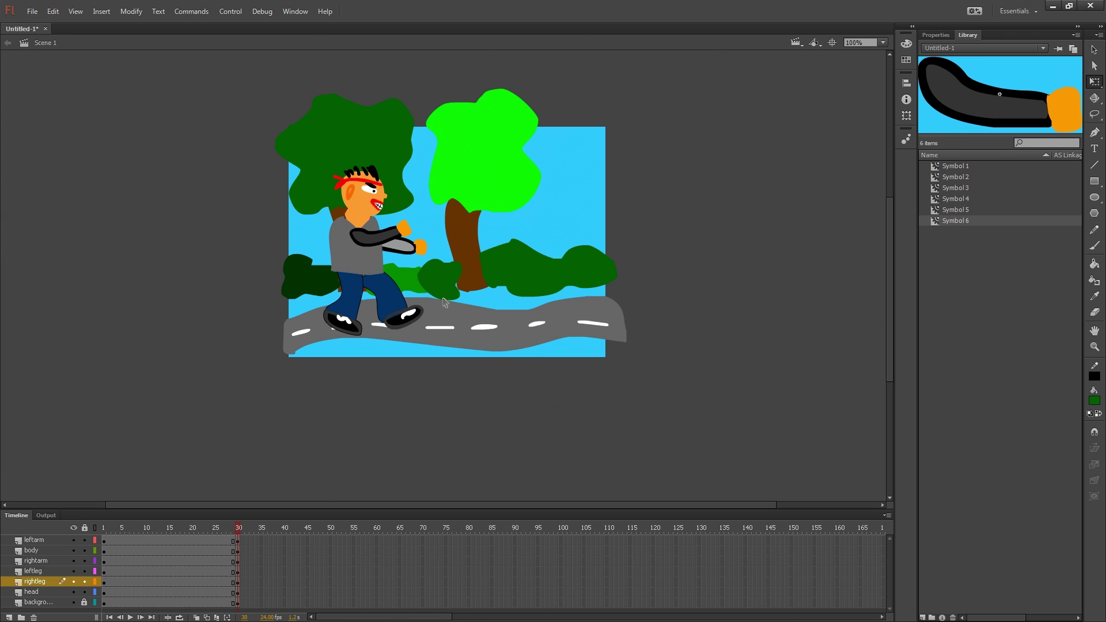
Step: Insert keyframes at frame 70 on all layers and move the whole character further along the road, near the light green tree
left_click(422, 540)
left_click(423, 602, "shift")
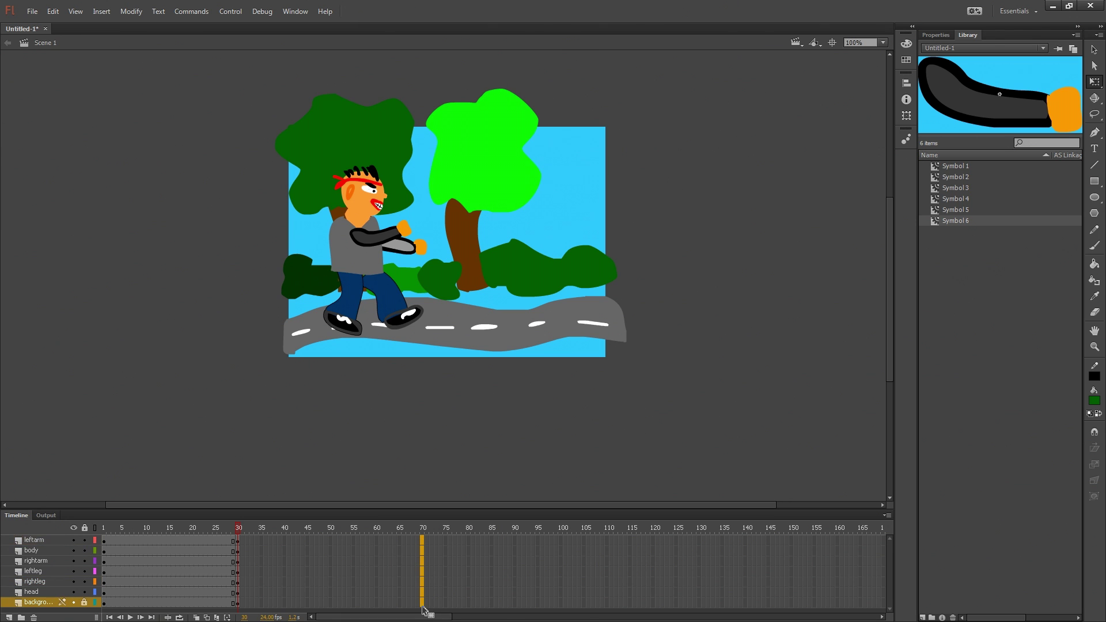
right_click(425, 562)
left_click(451, 344)
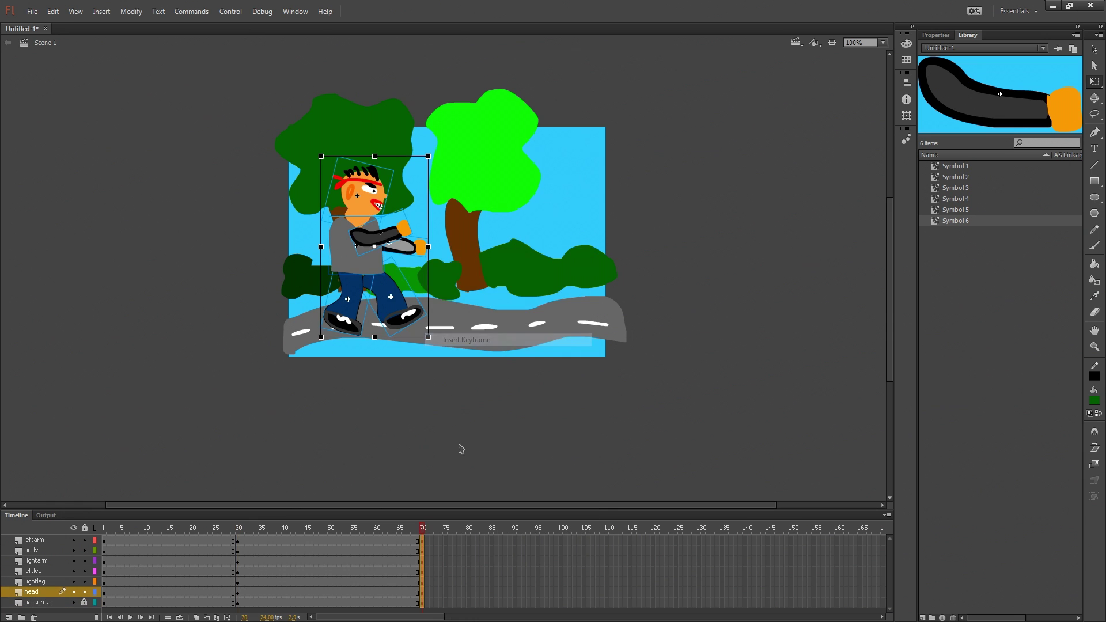
left_click_drag(373, 232, 461, 235)
left_click(549, 214)
Step: At frame 70, tilt the head back, rotate the left arm down and raise the right arm
left_click(466, 196)
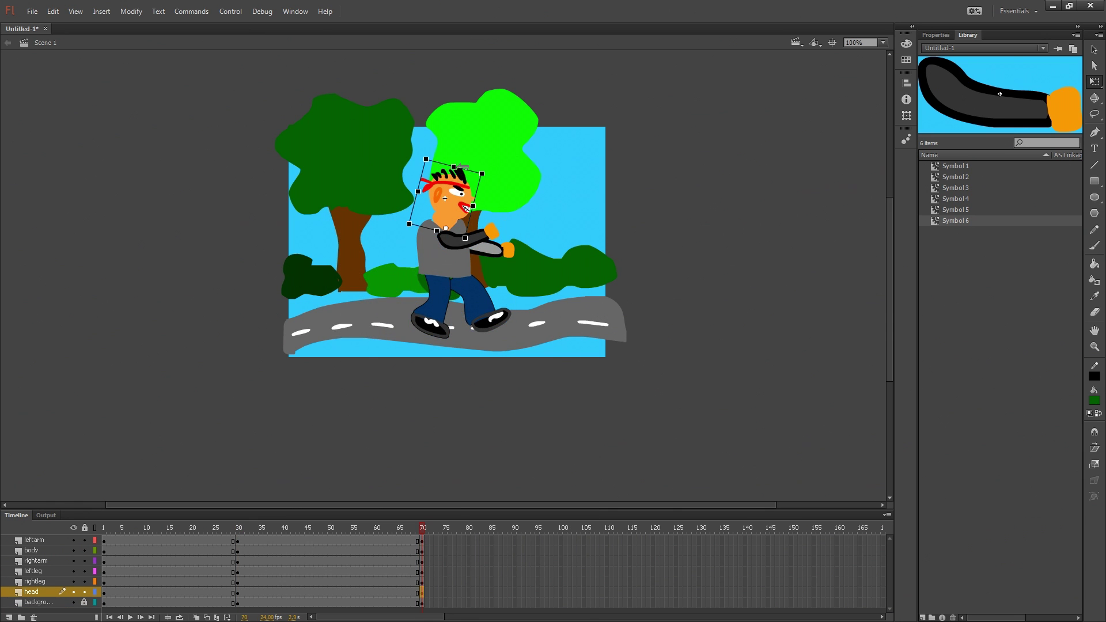
left_click_drag(489, 173, 474, 170)
left_click(493, 232)
left_click_drag(505, 237, 487, 285)
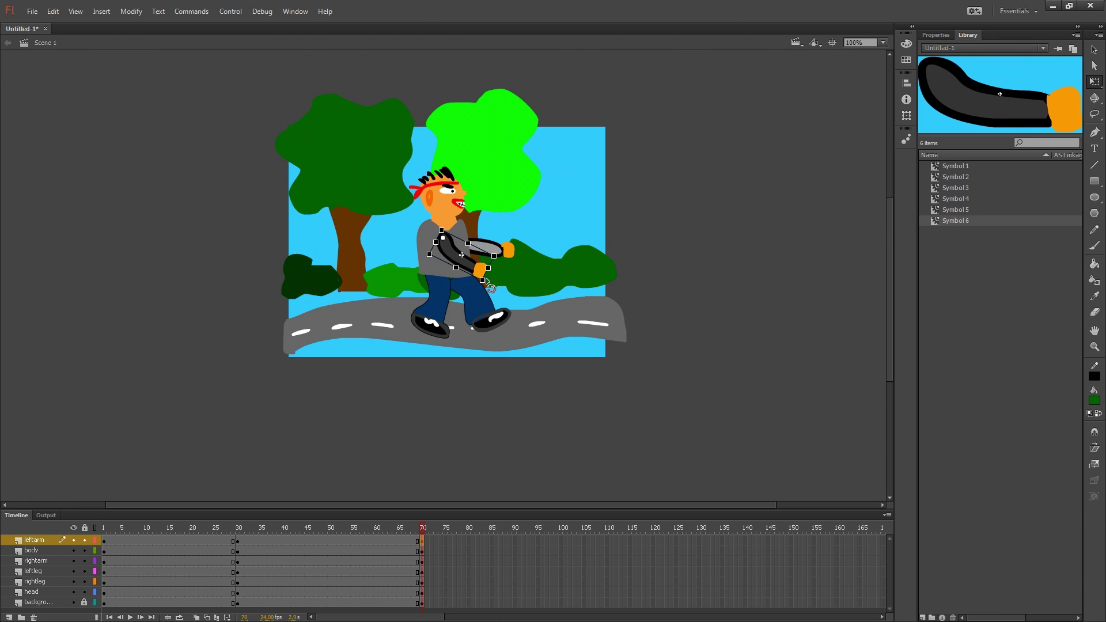
left_click(510, 255)
left_click_drag(514, 247, 517, 216)
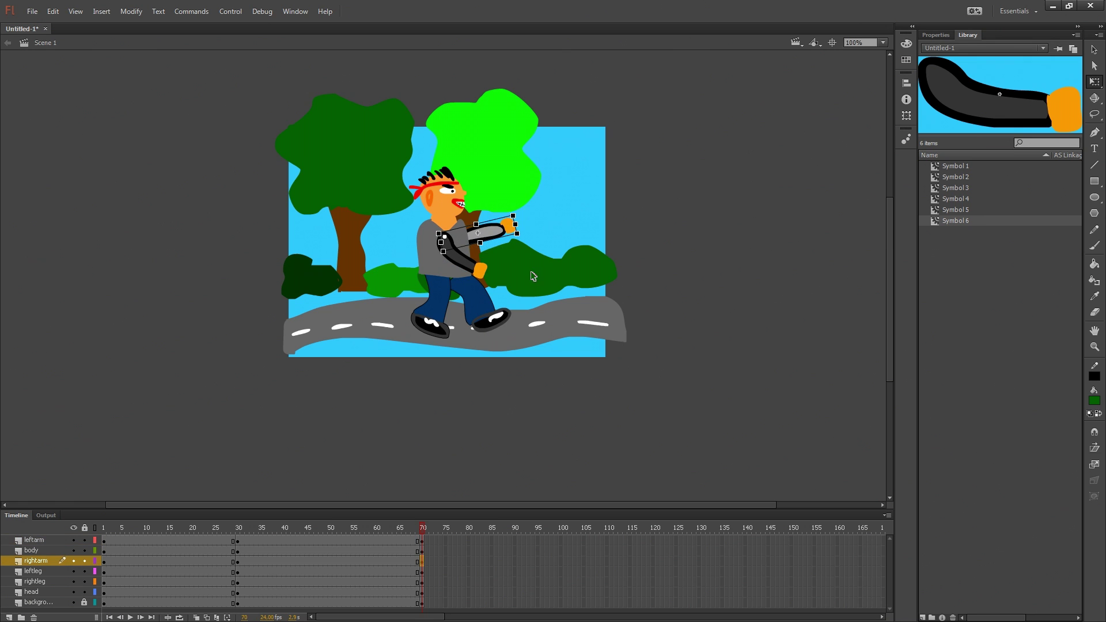
Step: At frame 70, rotate both legs about the hips into a narrower walking pose
left_click(493, 314)
left_click_drag(523, 315, 498, 320)
left_click(423, 320)
left_click(566, 331)
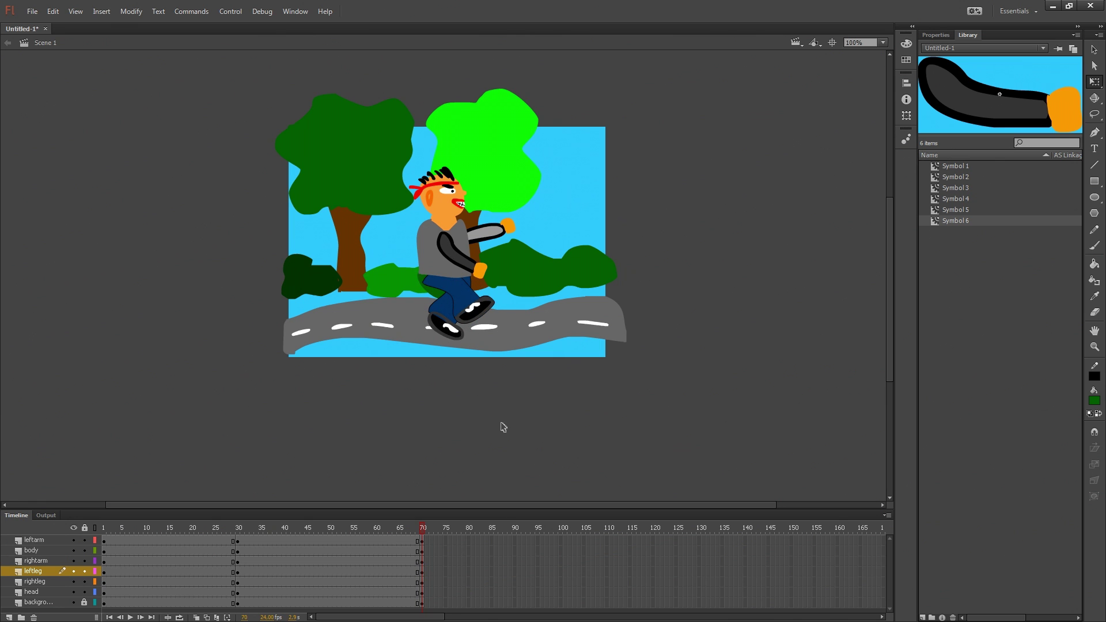
left_click(606, 542)
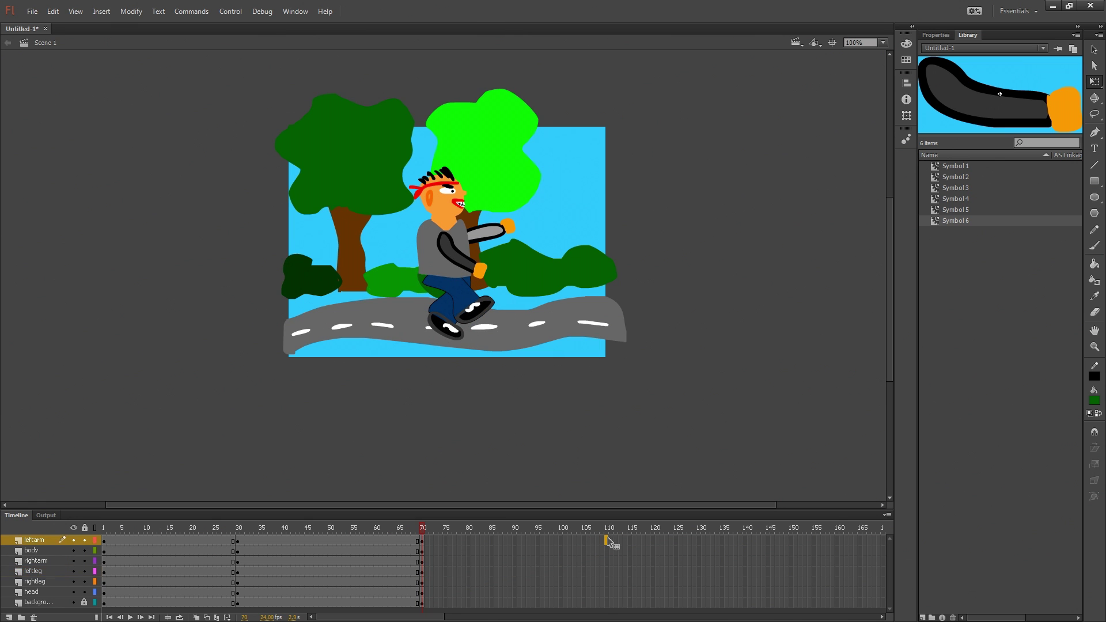
left_click(606, 603, "shift")
right_click(603, 575)
left_click(614, 616)
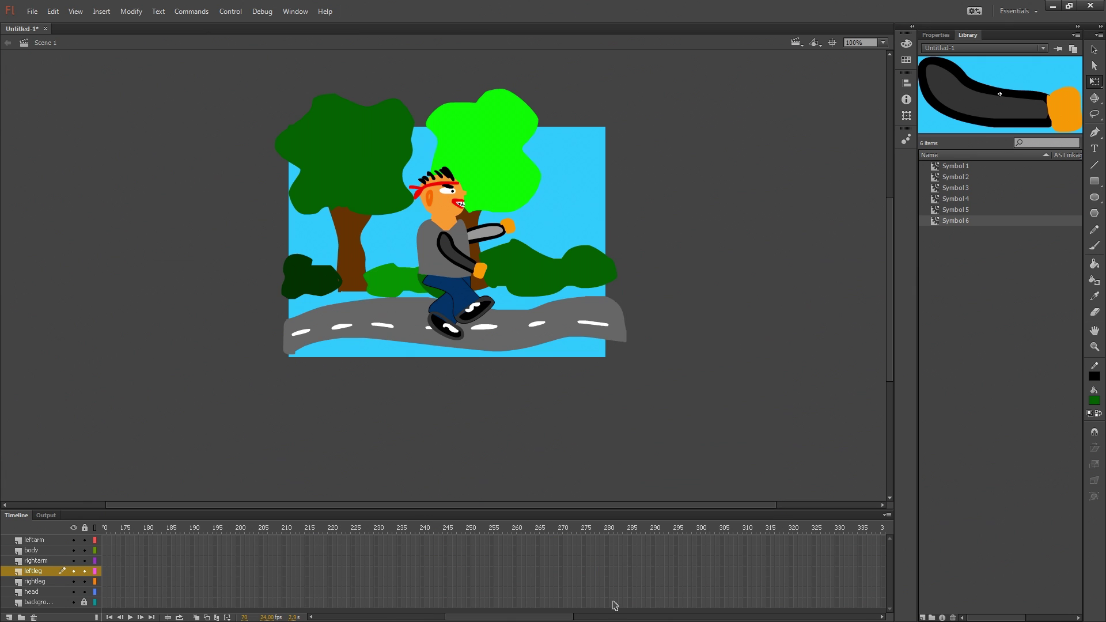
left_click(575, 617)
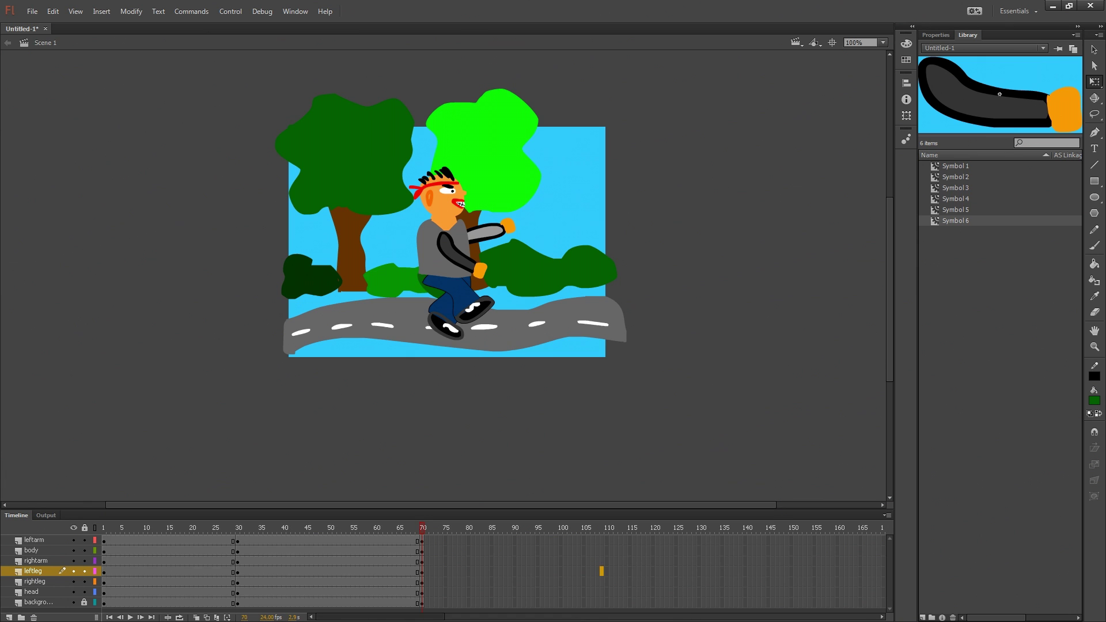
left_click(657, 541)
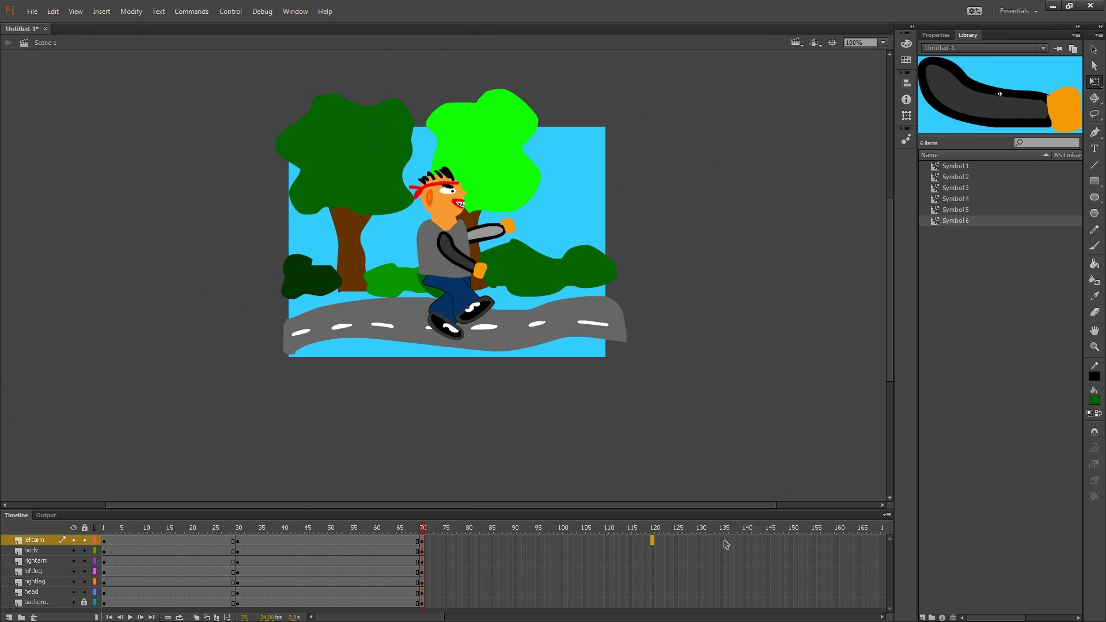
left_click(724, 603, "shift")
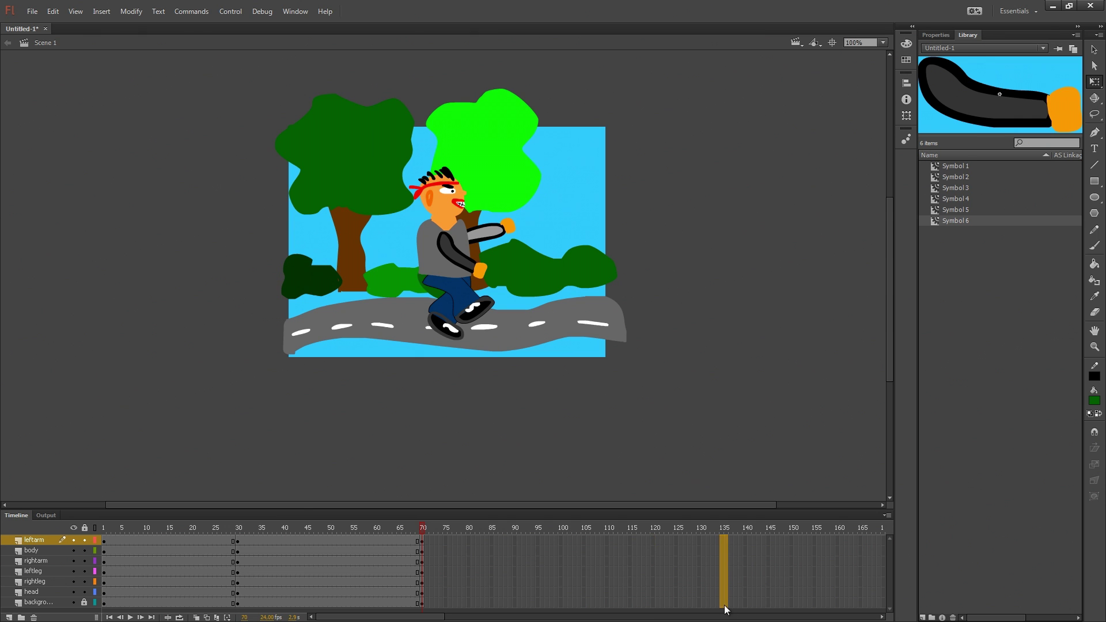
left_click(724, 543)
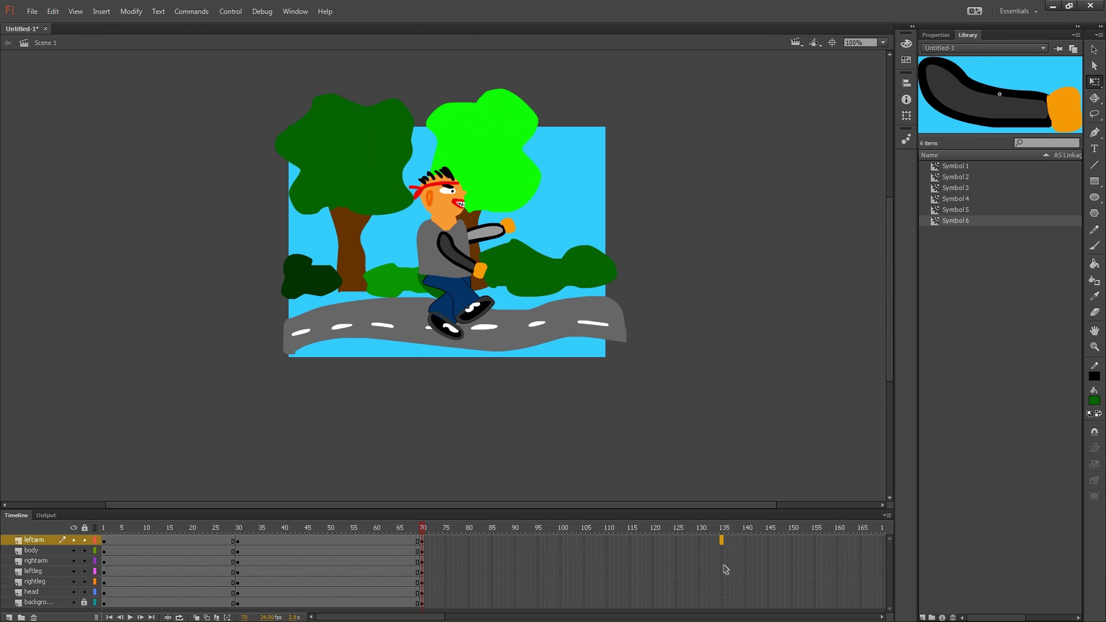
left_click(721, 603)
right_click(724, 541)
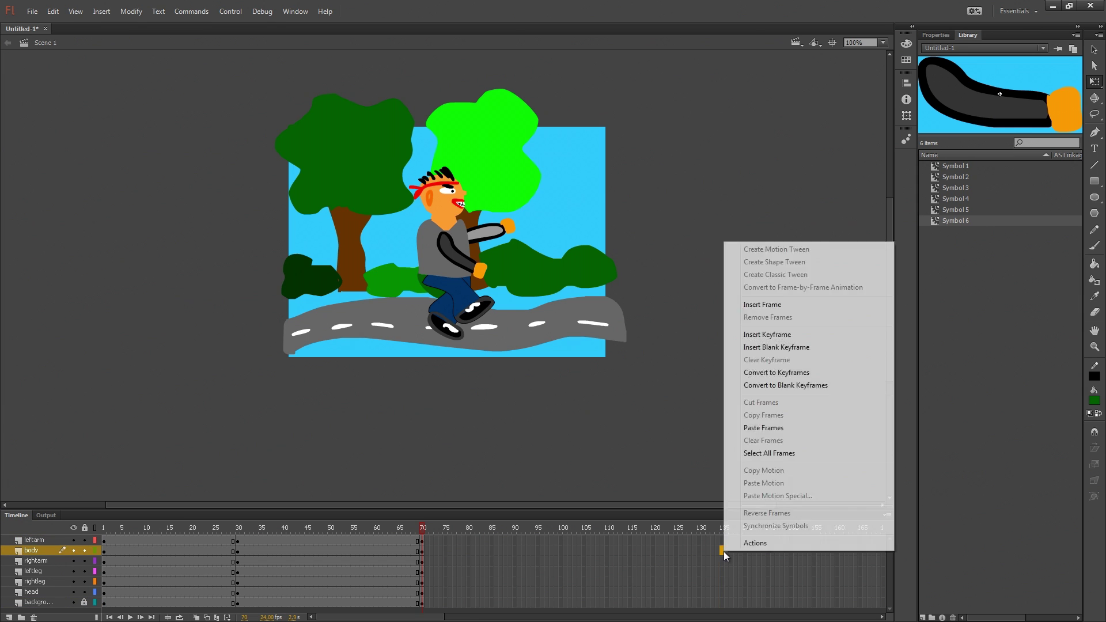
Step: Try to extend all layers to frame 135 by inserting plain frames
left_click(724, 544)
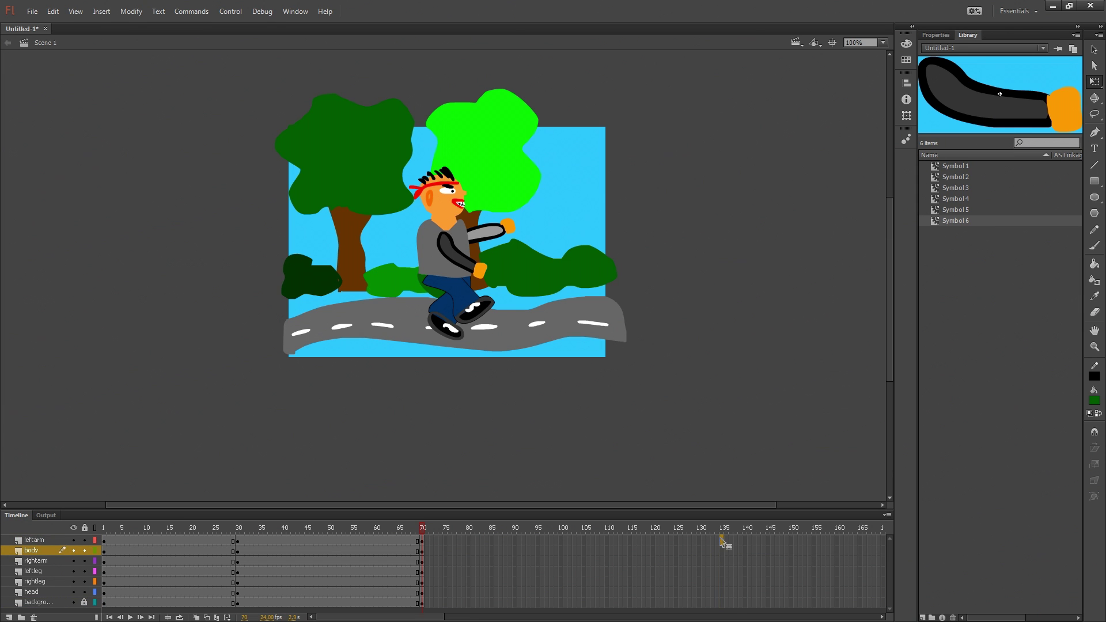
left_click(724, 604, "shift")
key("F5")
left_click(740, 592)
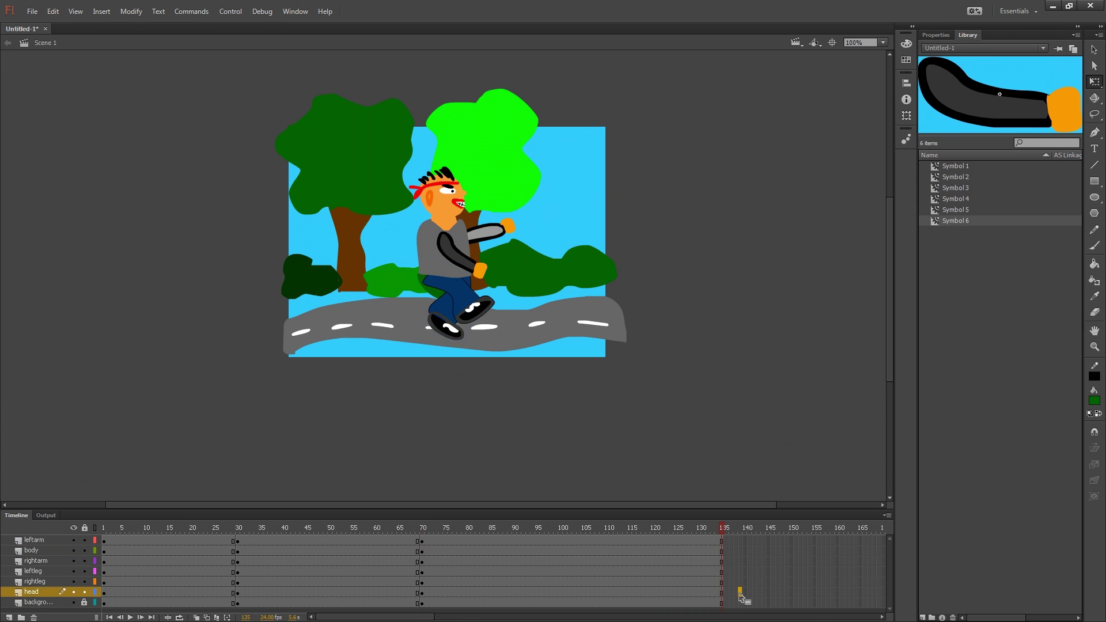
key("ctrl+z")
key("ctrl+z")
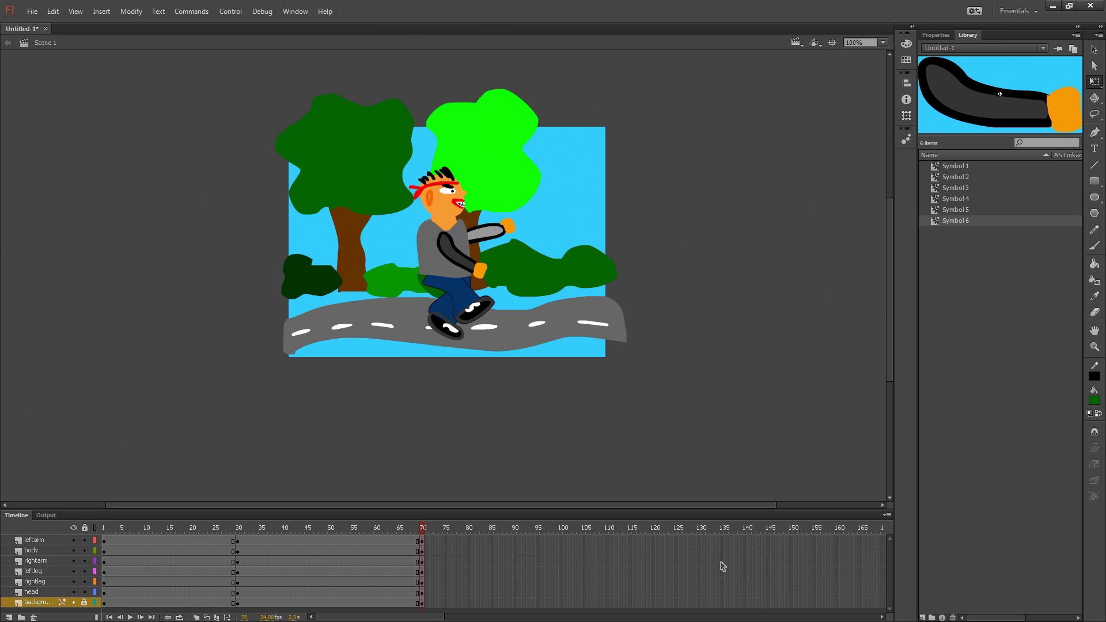
Step: Insert keyframes at frame 135 on all layers and move the whole character along the road, past the light green tree's trunk
left_click(724, 542)
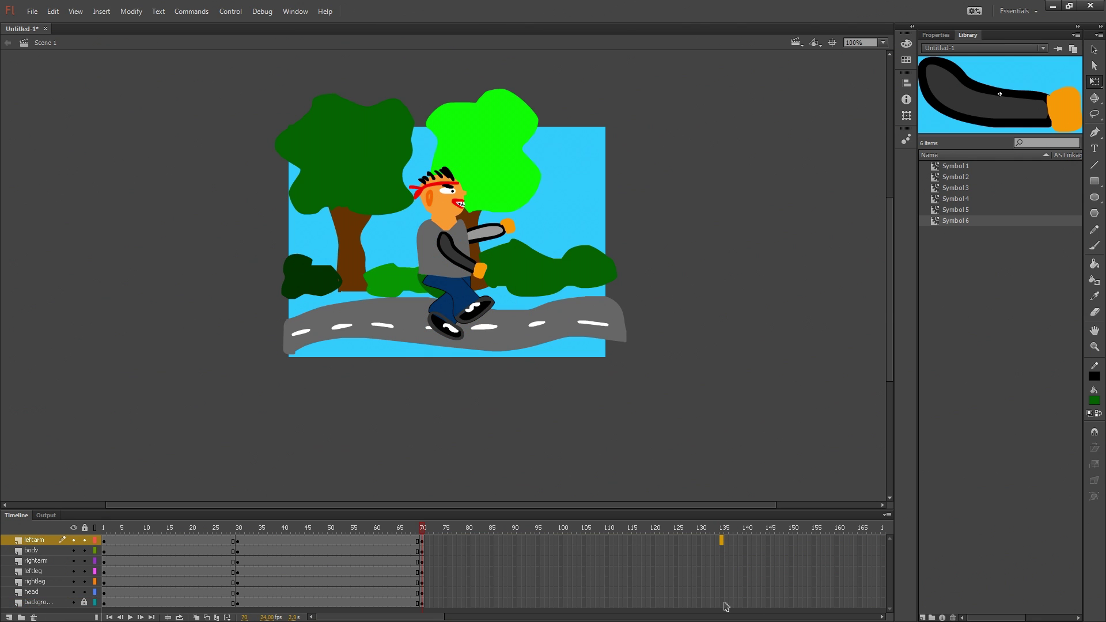
right_click(723, 592)
left_click(747, 371)
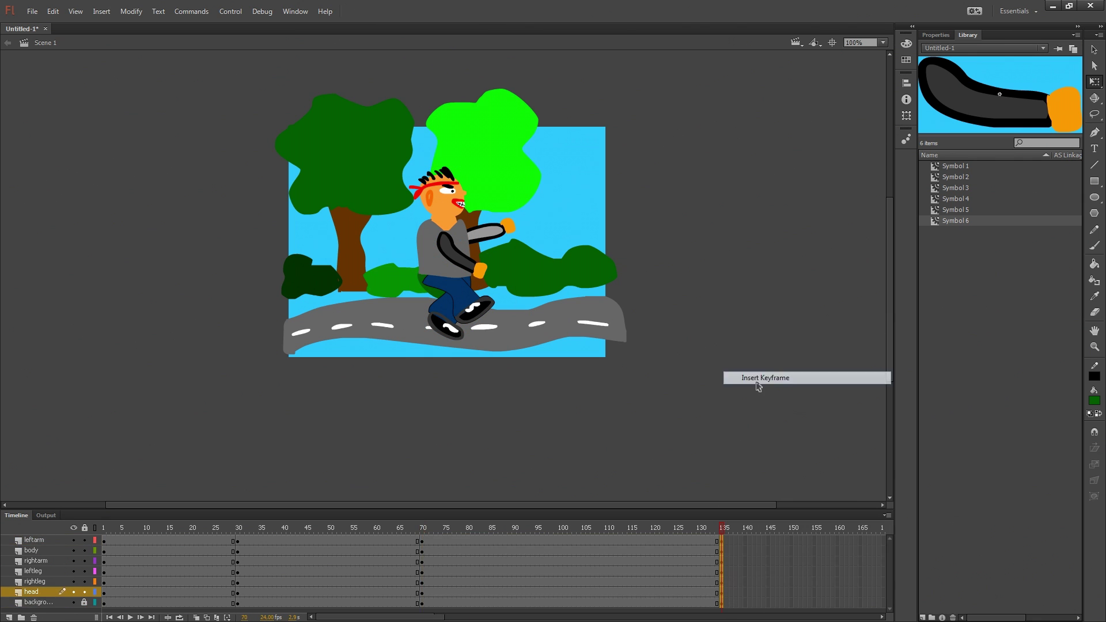
left_click_drag(468, 226, 551, 215)
left_click(650, 276)
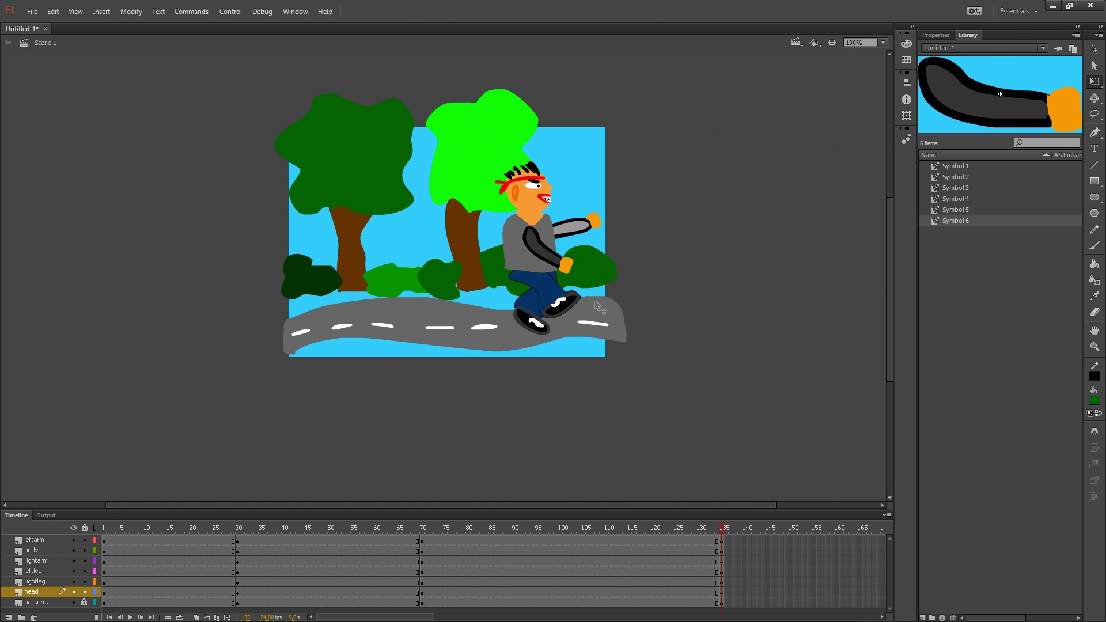
Step: At frame 135, rotate the left leg backward and the right leg forward into a walking stride
left_click(574, 304)
left_click_drag(596, 301, 556, 337)
left_click(536, 305)
left_click(597, 332)
left_click(543, 330)
left_click_drag(567, 346, 625, 325)
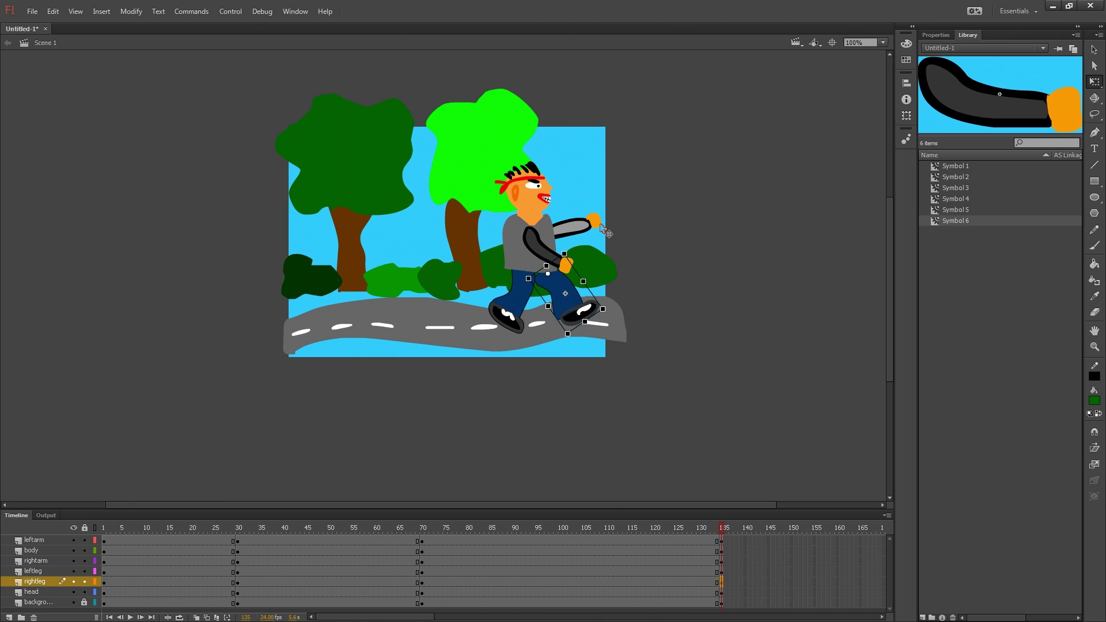
Step: At frame 135, rotate the right arm down, raise the left arm and tilt the head forward
left_click(598, 220)
left_click_drag(609, 212, 588, 224)
left_click(557, 269)
left_click(541, 184)
left_click_drag(568, 173, 575, 169)
left_click(661, 227)
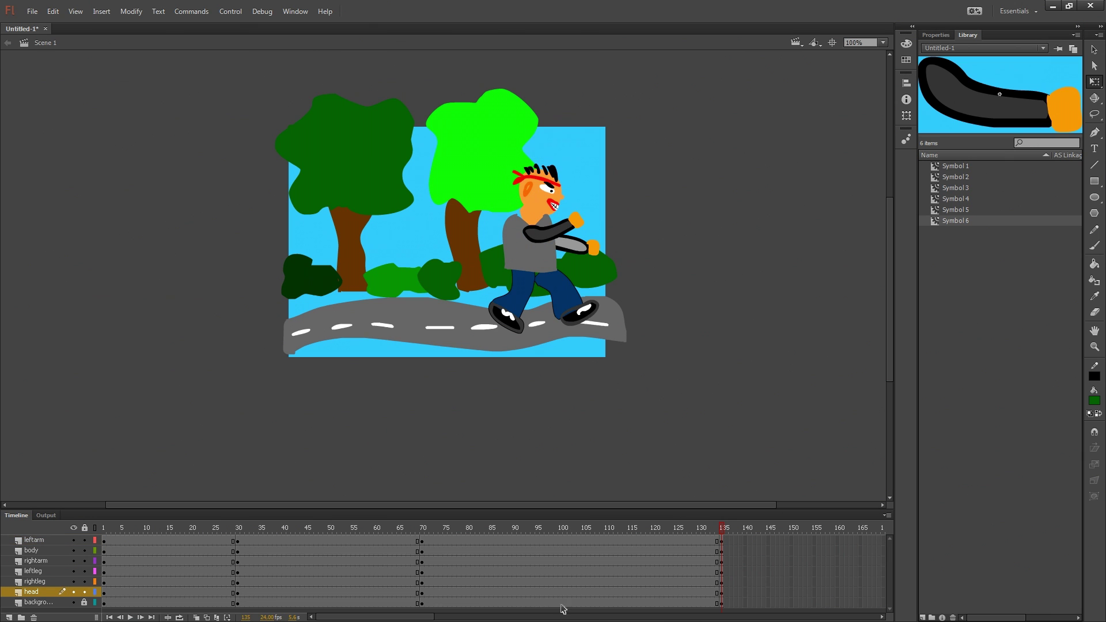
Step: Insert keyframes at frame 165 on all layers and move the whole character off the stage, beyond the far end of the road
left_click(860, 541)
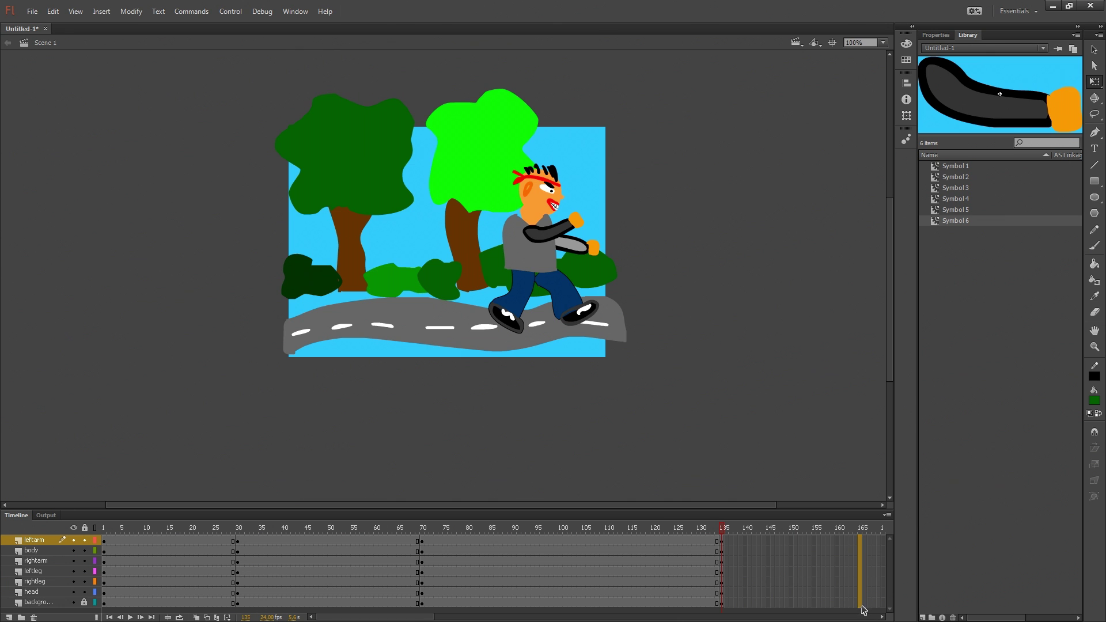
right_click(860, 591)
left_click(882, 375)
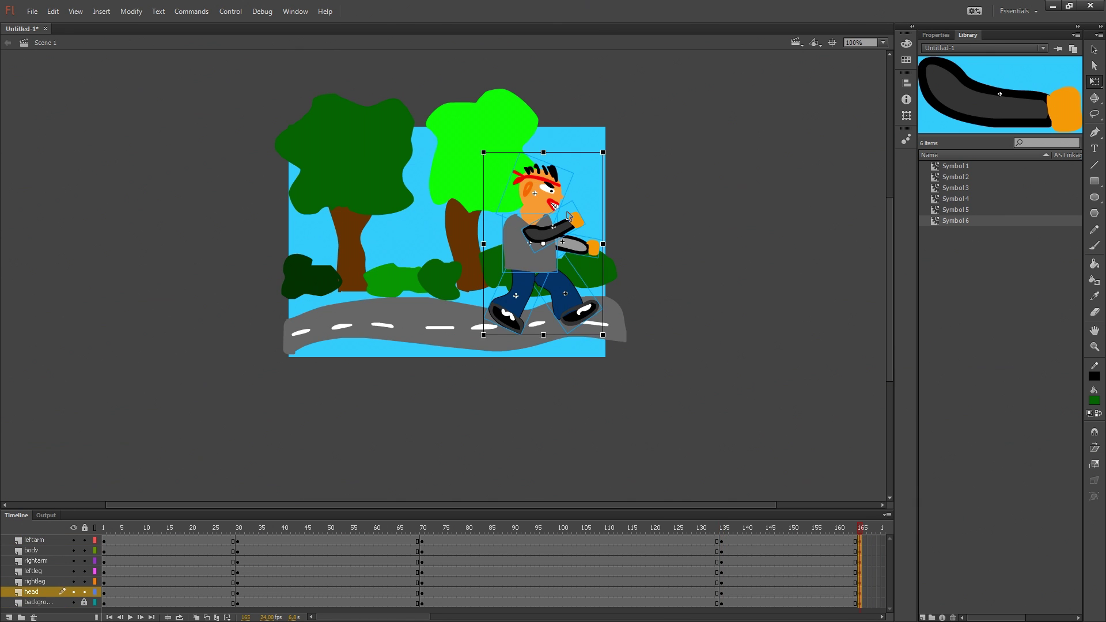
left_click_drag(558, 189, 716, 207)
left_click(740, 252)
Step: At frame 165, rotate both legs about the hips until they are nearly together in a standing pose
left_click_drag(660, 347, 692, 344)
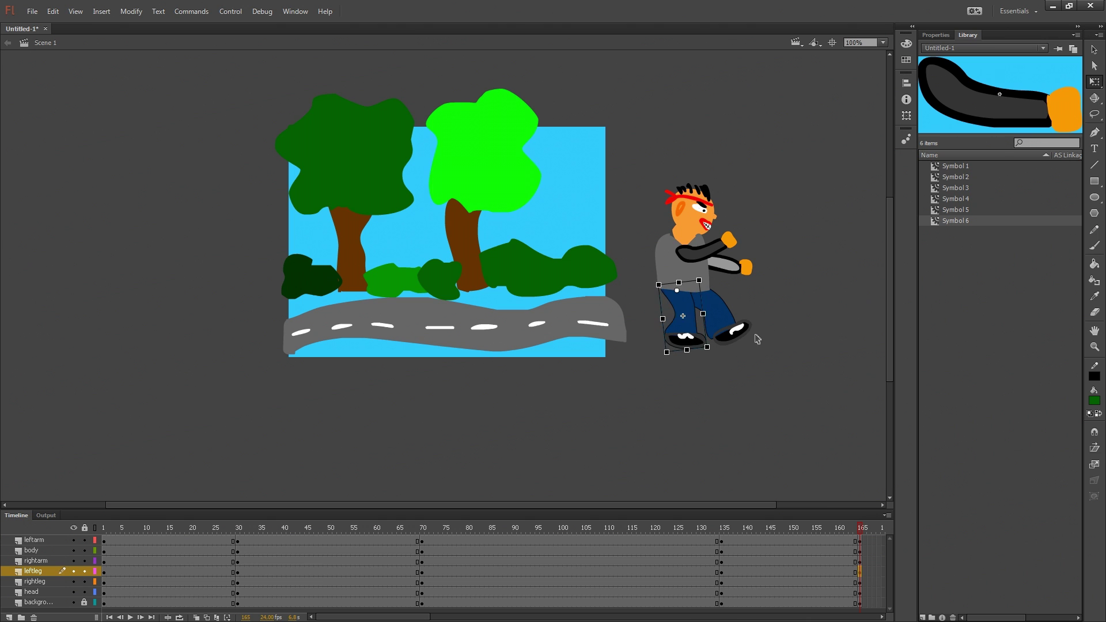
left_click(741, 328)
left_click_drag(770, 332, 740, 377)
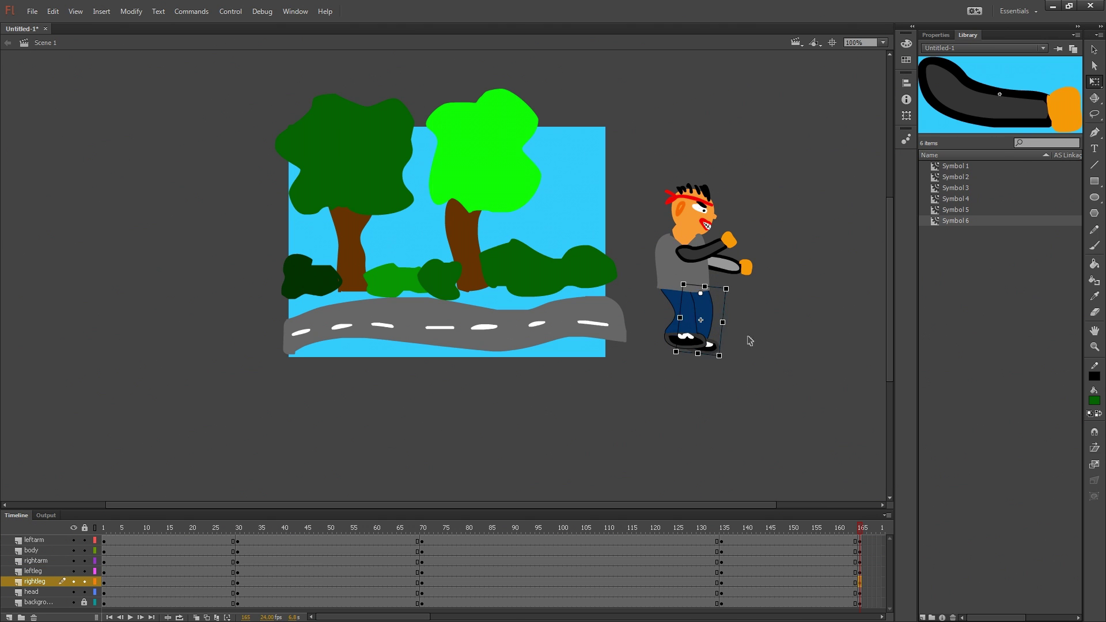
Step: At frame 165, raise the right arm, rotate the left arm down and tilt the head back
left_click(749, 266)
left_click_drag(763, 257, 726, 311)
left_click(710, 259)
left_click(709, 207)
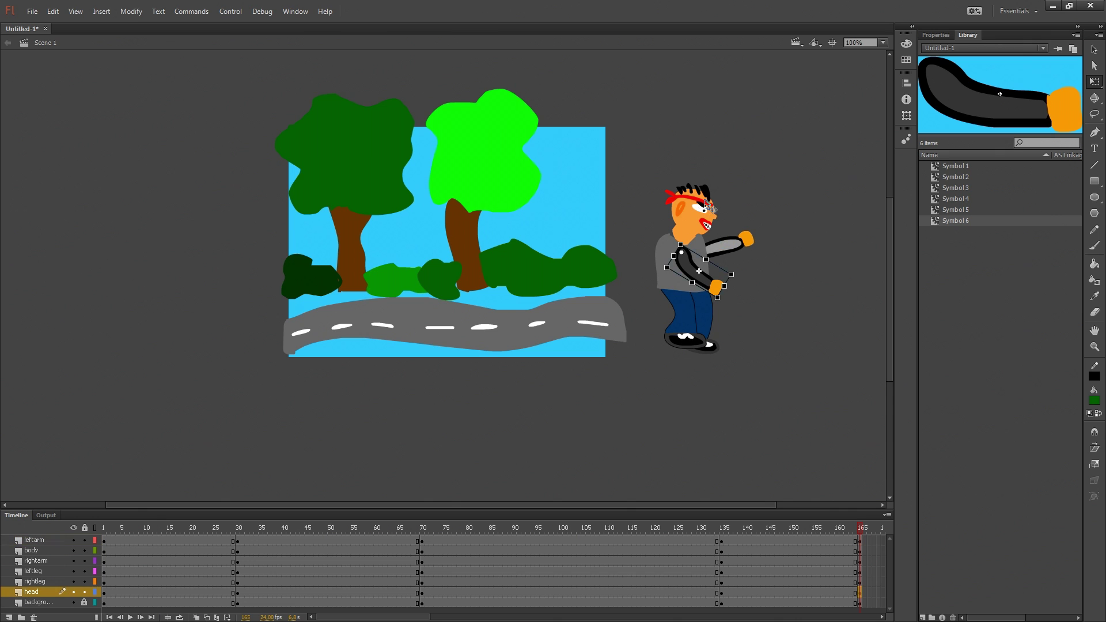
left_click(728, 186)
left_click(710, 203)
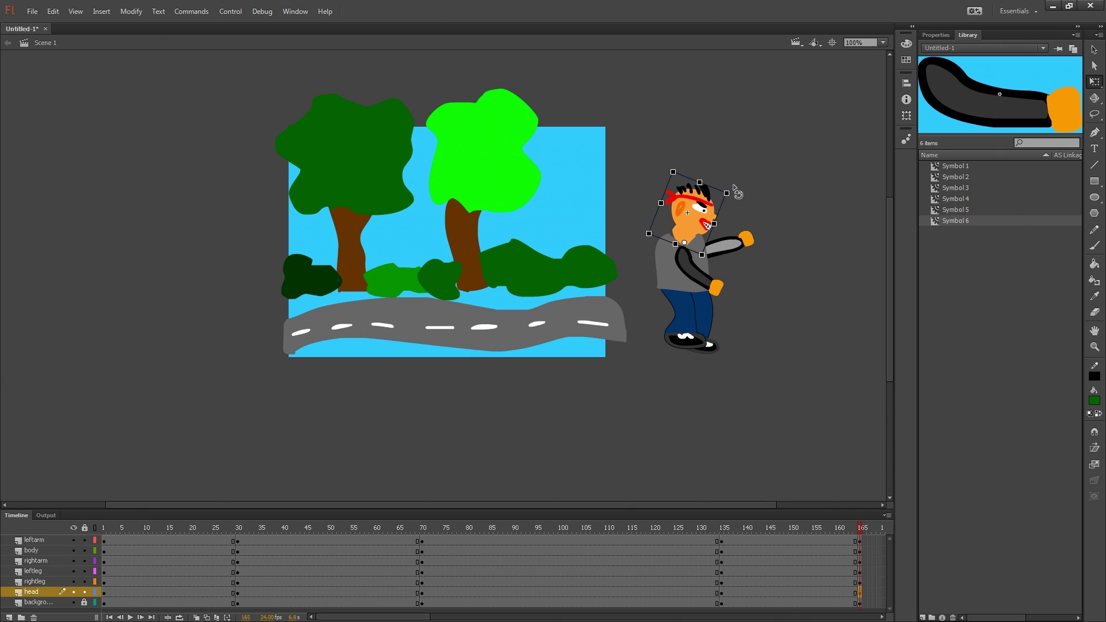
left_click_drag(734, 190, 724, 180)
left_click(750, 162)
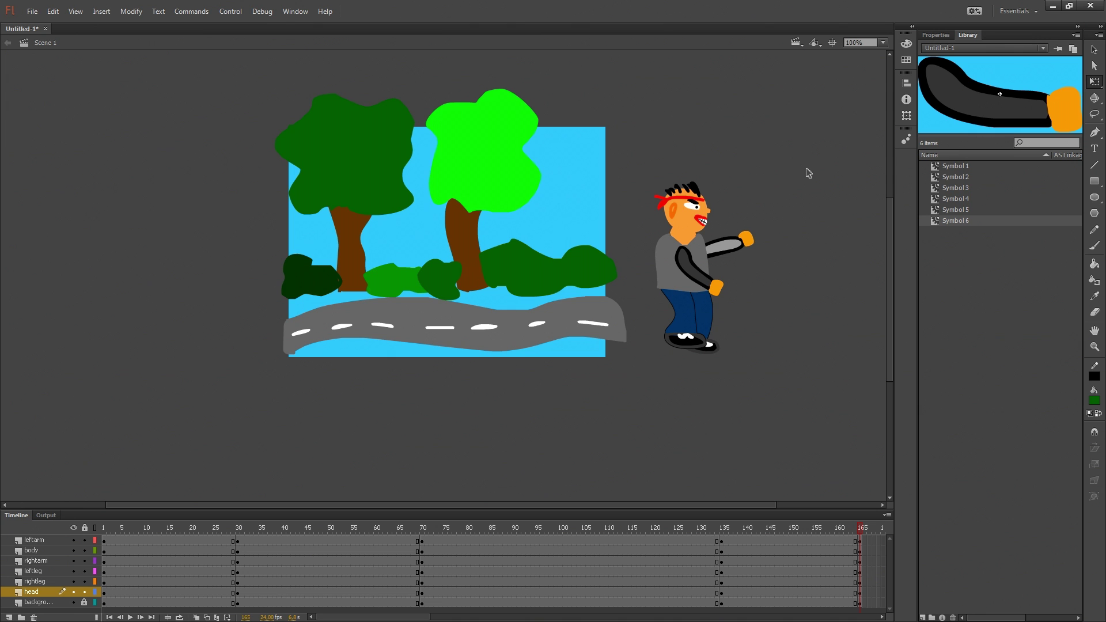
right_click(150, 545)
left_click(131, 541)
left_click(827, 591, "shift")
right_click(364, 552)
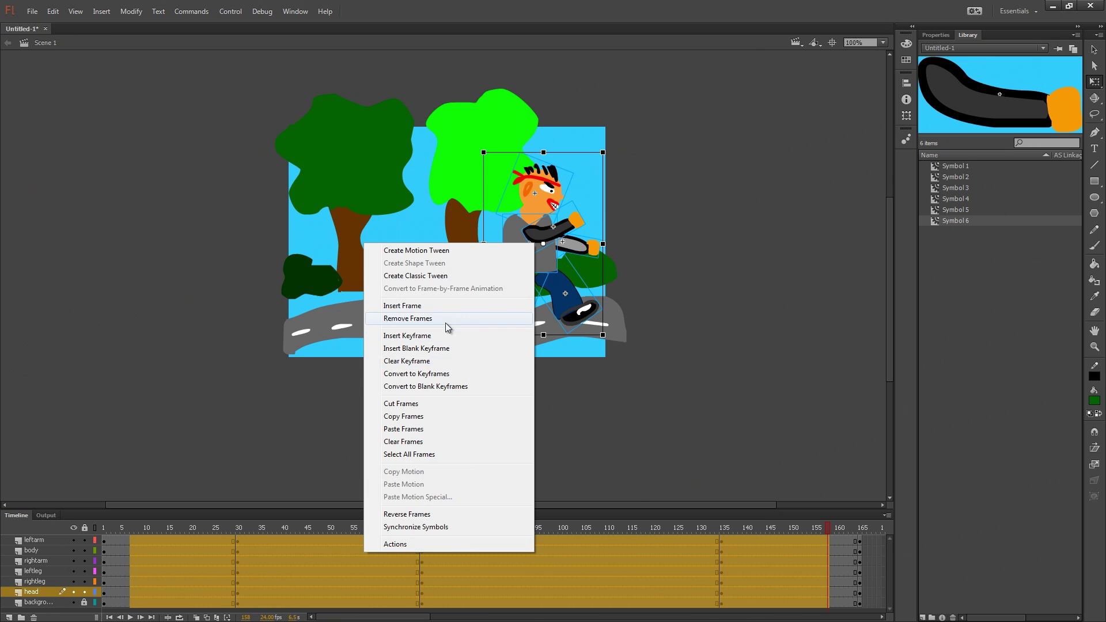
left_click(151, 542)
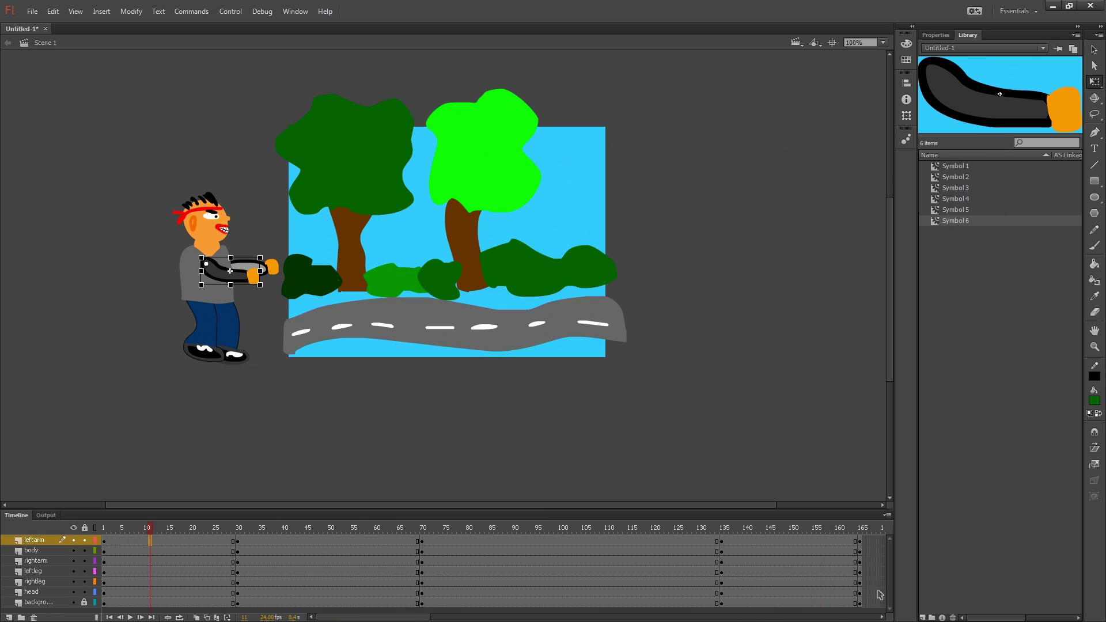
Step: Create classic tweens on all layers across every span between the keyframes at frames 1, 30, 70, 135 and 165
left_click(804, 603)
left_click(175, 543, "shift")
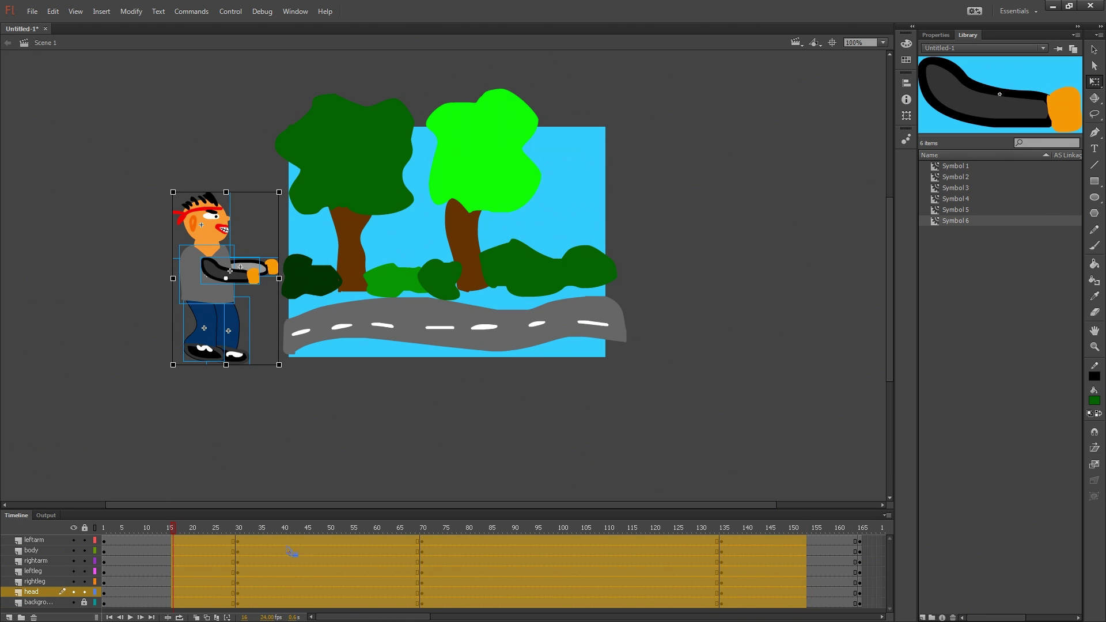
right_click(191, 546)
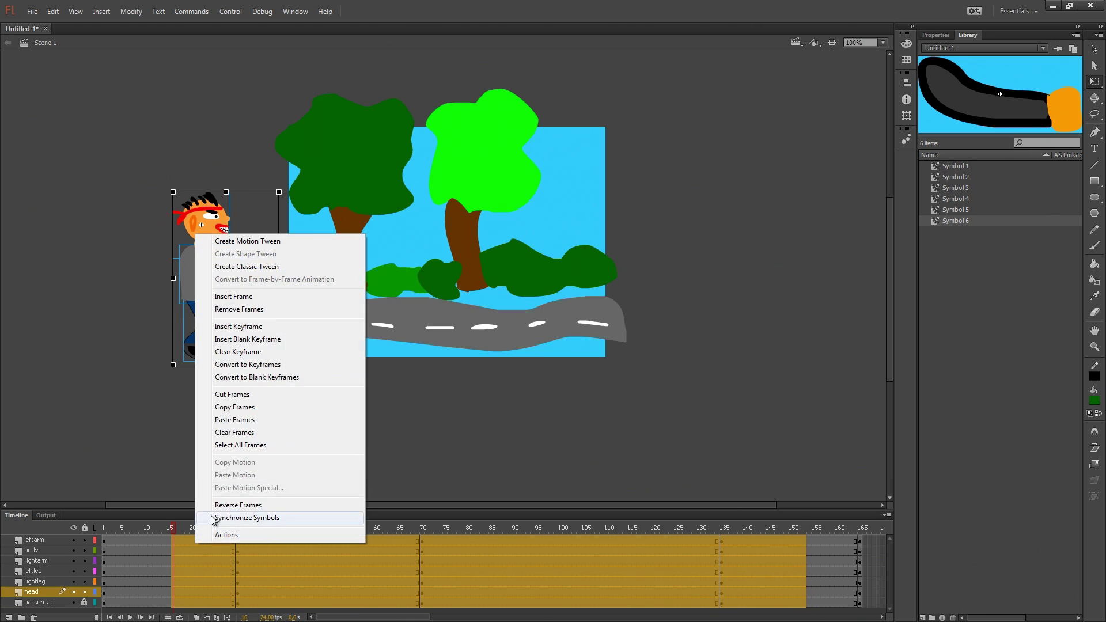
left_click(267, 268)
Step: Test the movie to watch the finished walking animation
left_click(128, 542)
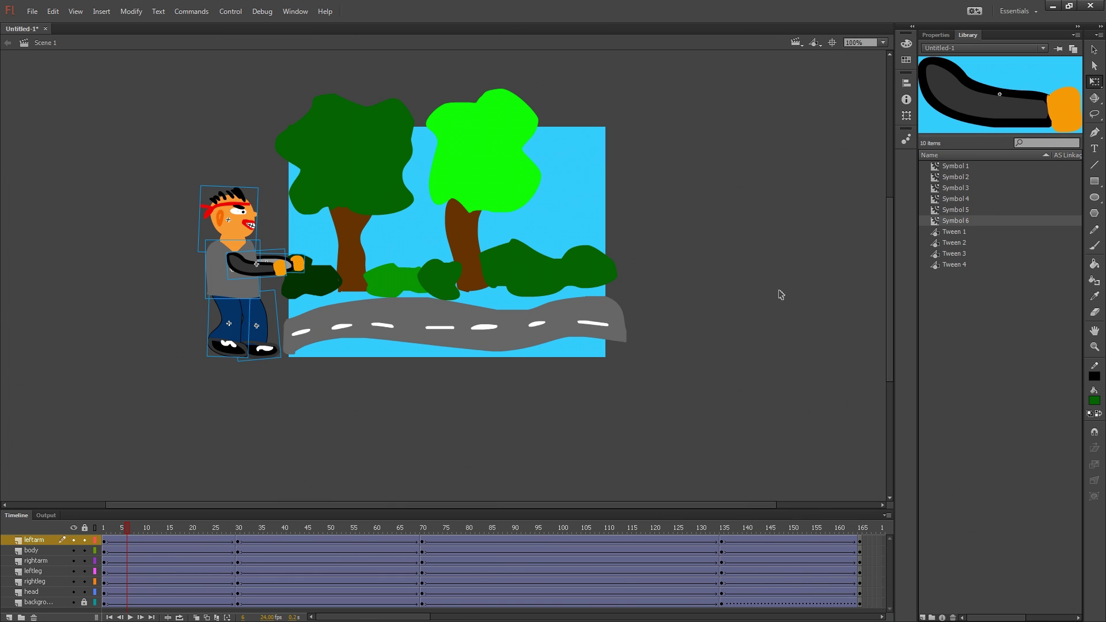
key("ctrl+Return")
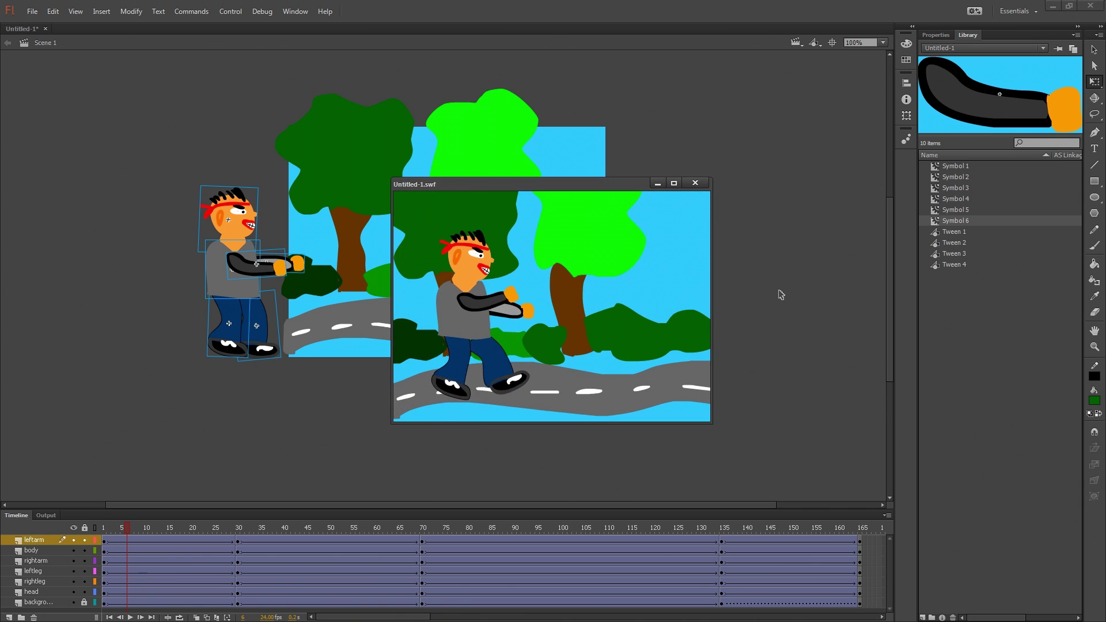